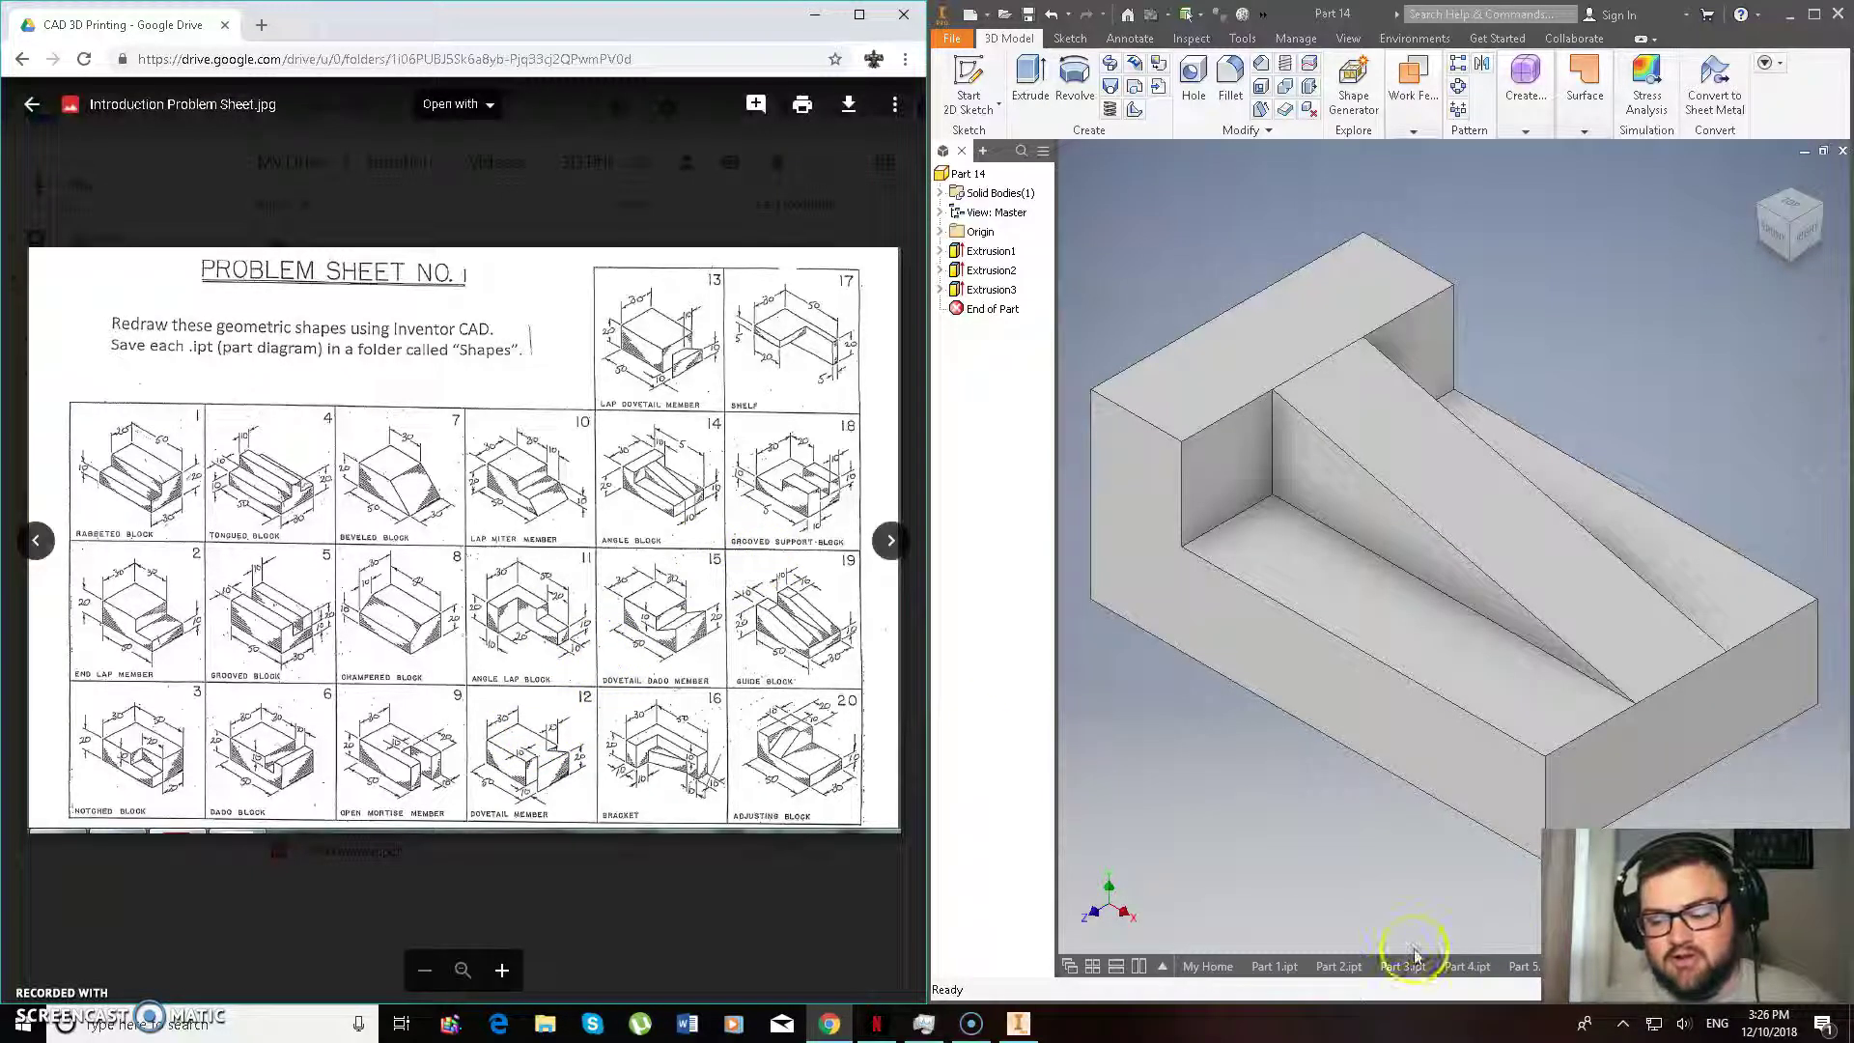
Look through the already open Part 11 and Part 13 models and open Part 12 from the Problem Sheet 1 folder.
{"action": "left_click", "coordinate": [1815, 14]}
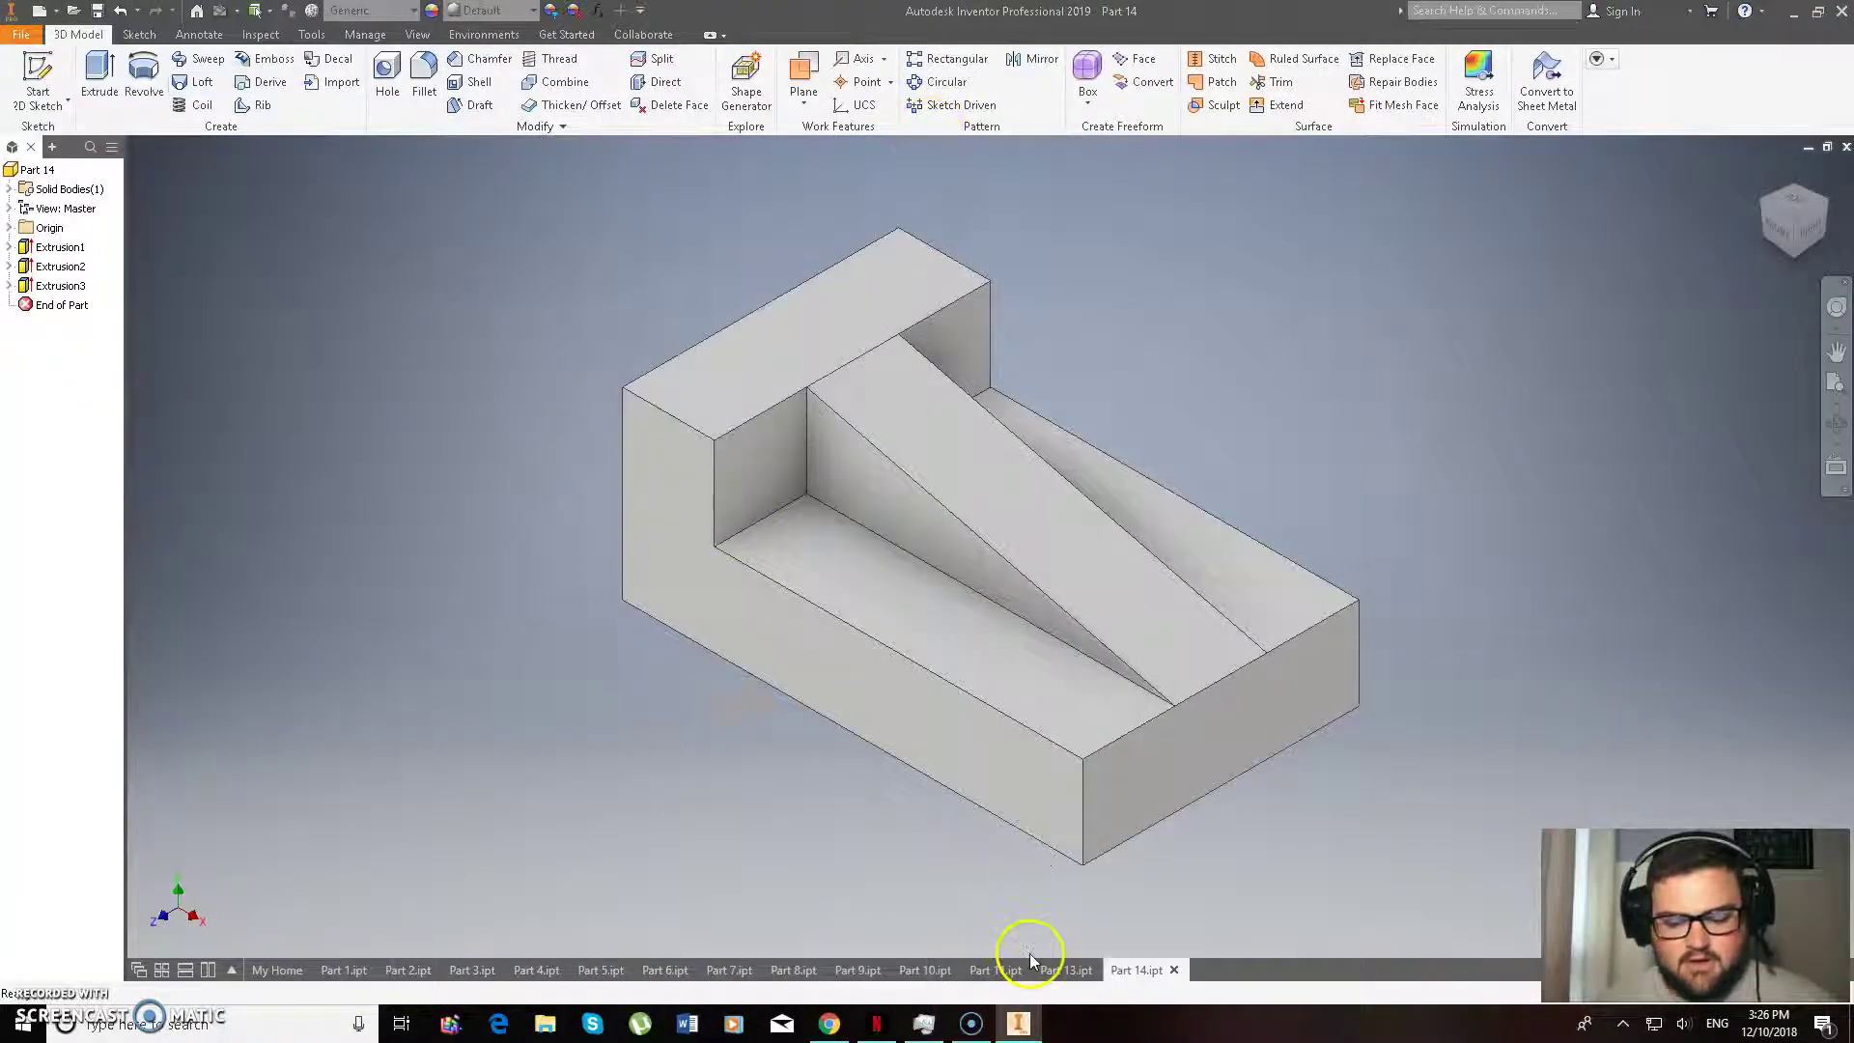
{"action": "left_click_drag", "start_coordinate": [983, 970], "coordinate": [939, 980]}
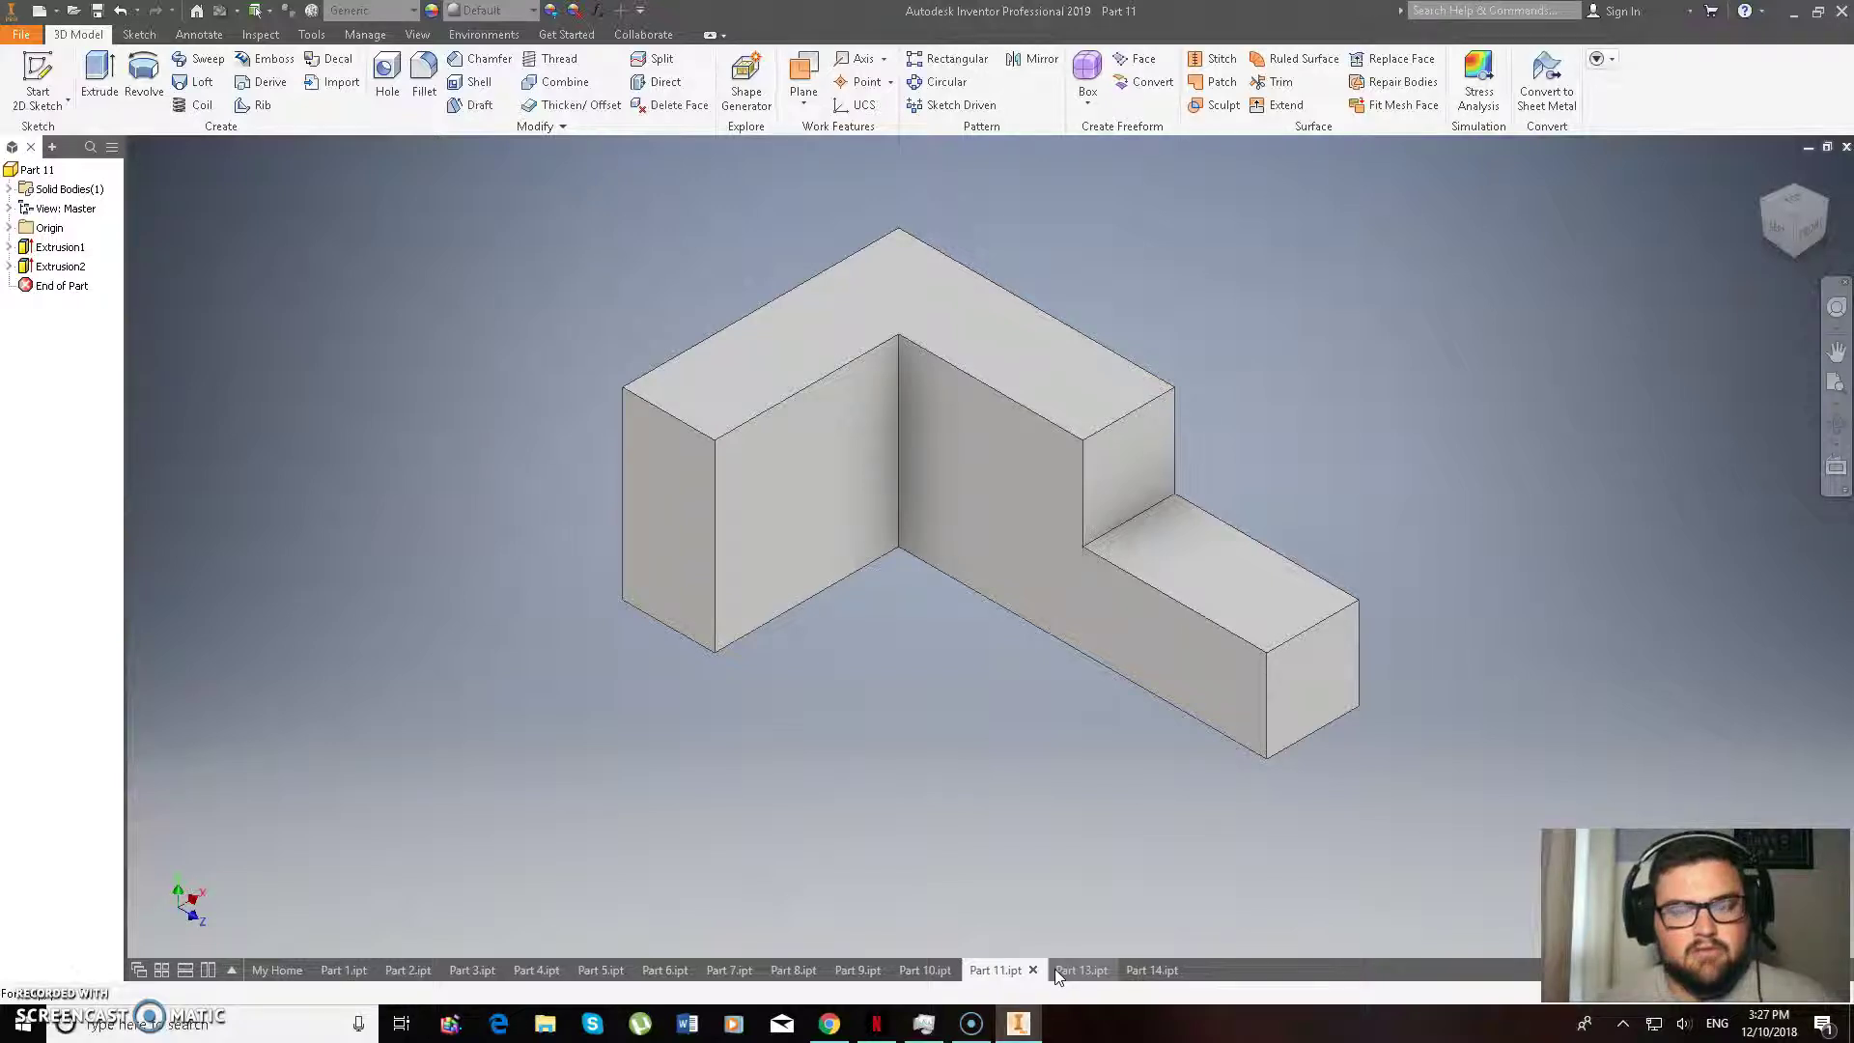
{"action": "left_click", "coordinate": [1056, 969]}
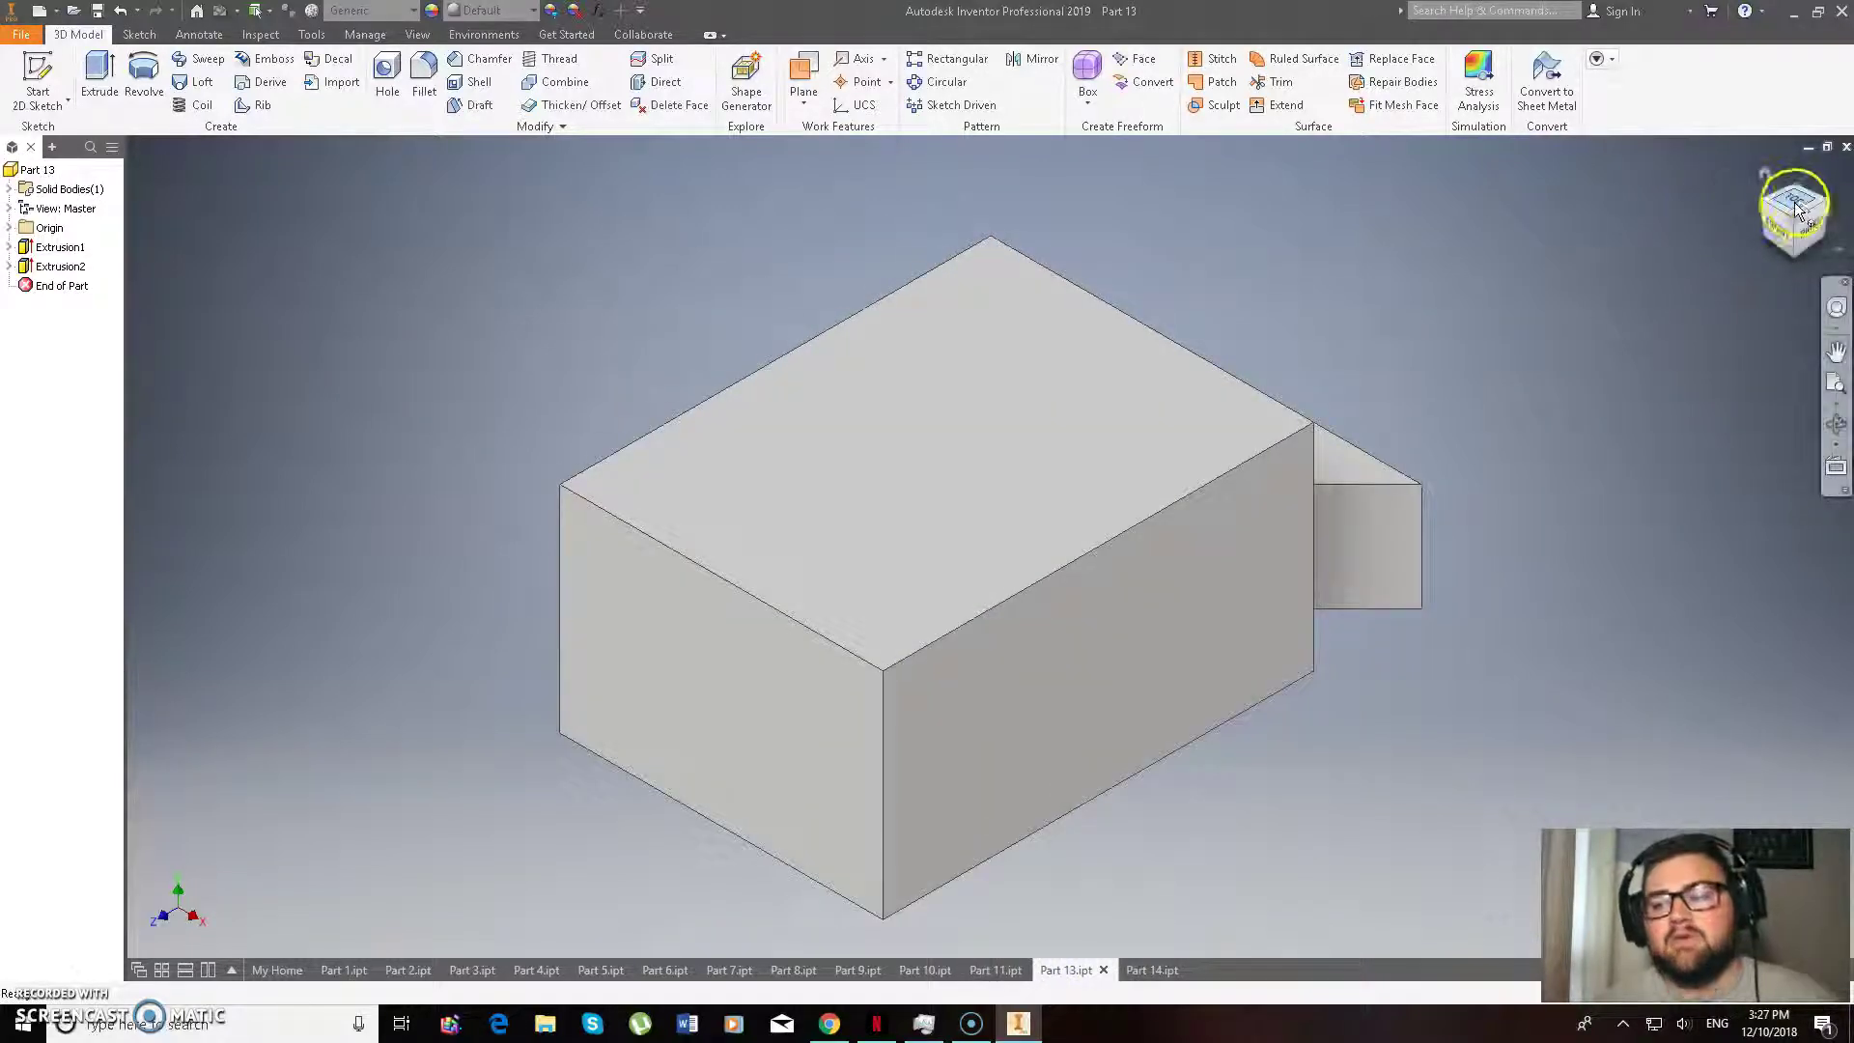
{"action": "mouse_move", "coordinate": [1535, 220]}
{"action": "middle_mouse_down", "text": "shift"}
{"action": "mouse_move", "coordinate": [1516, 226]}
{"action": "mouse_move", "coordinate": [1643, 252]}
{"action": "middle_mouse_up", "text": "shift"}
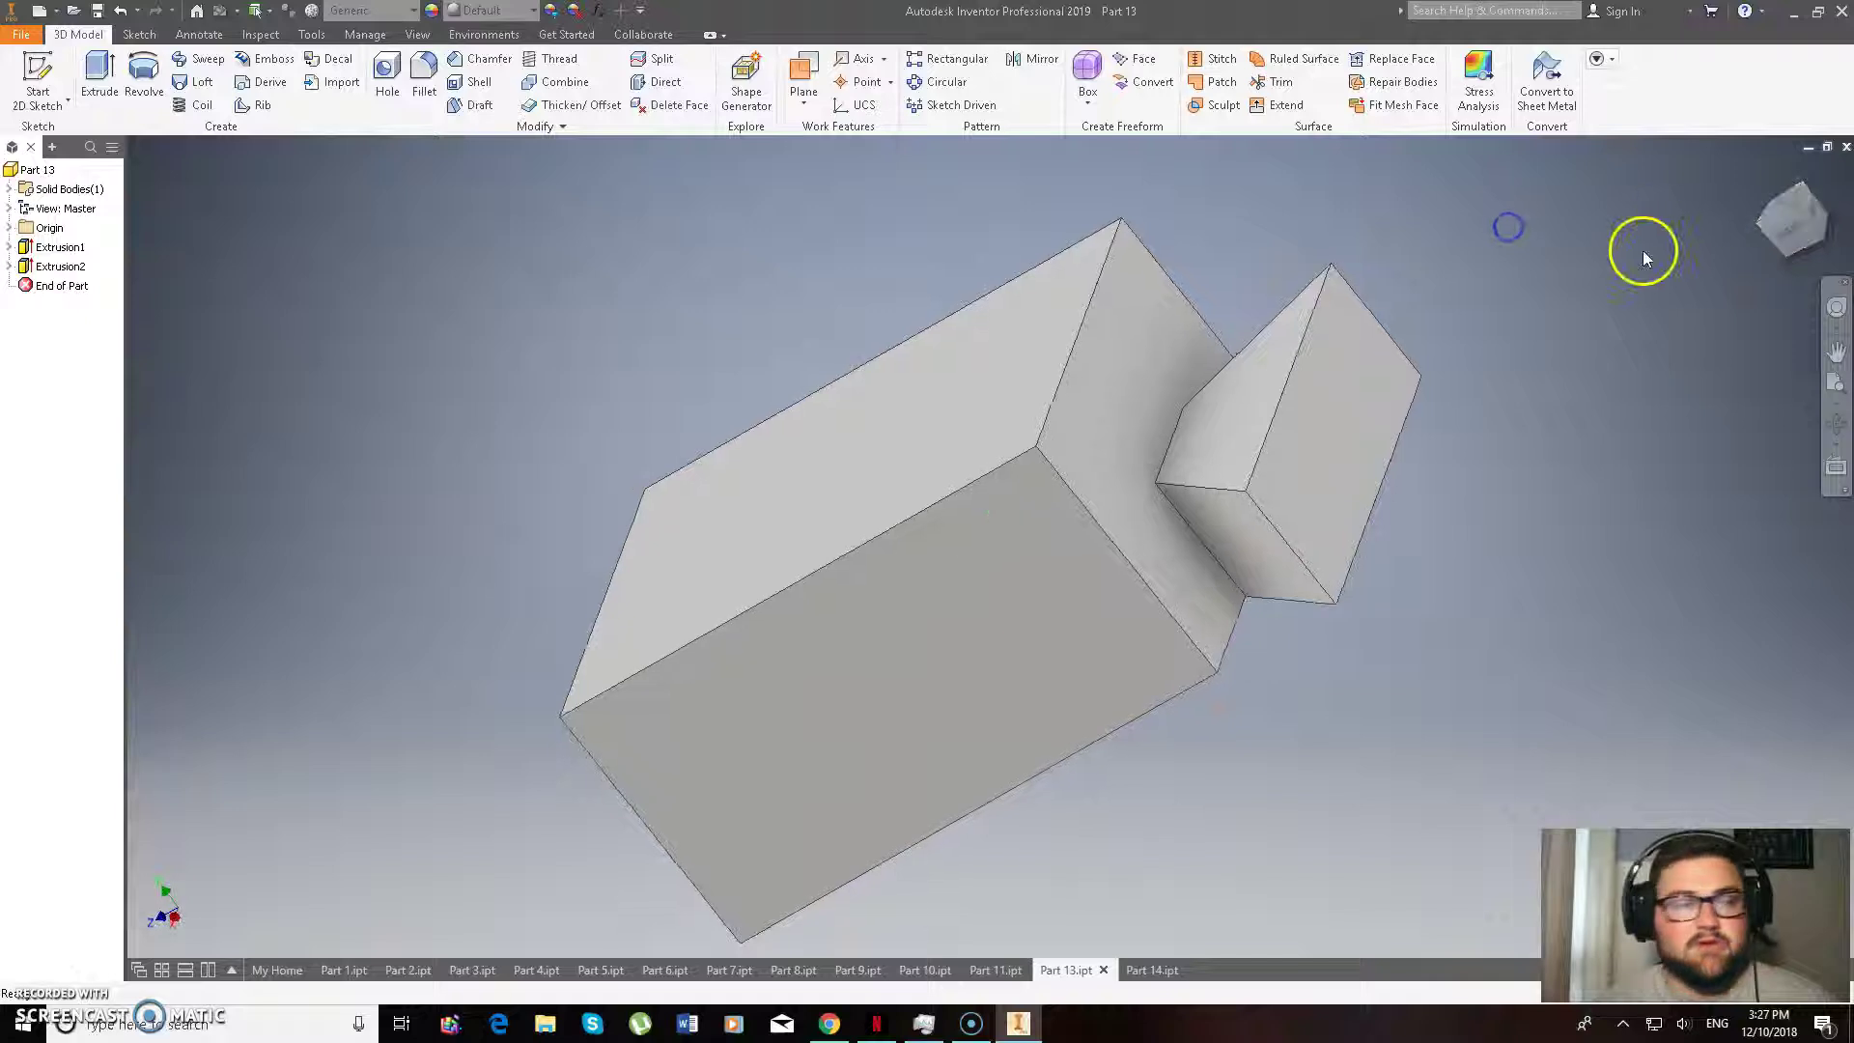
{"action": "left_click", "coordinate": [73, 10]}
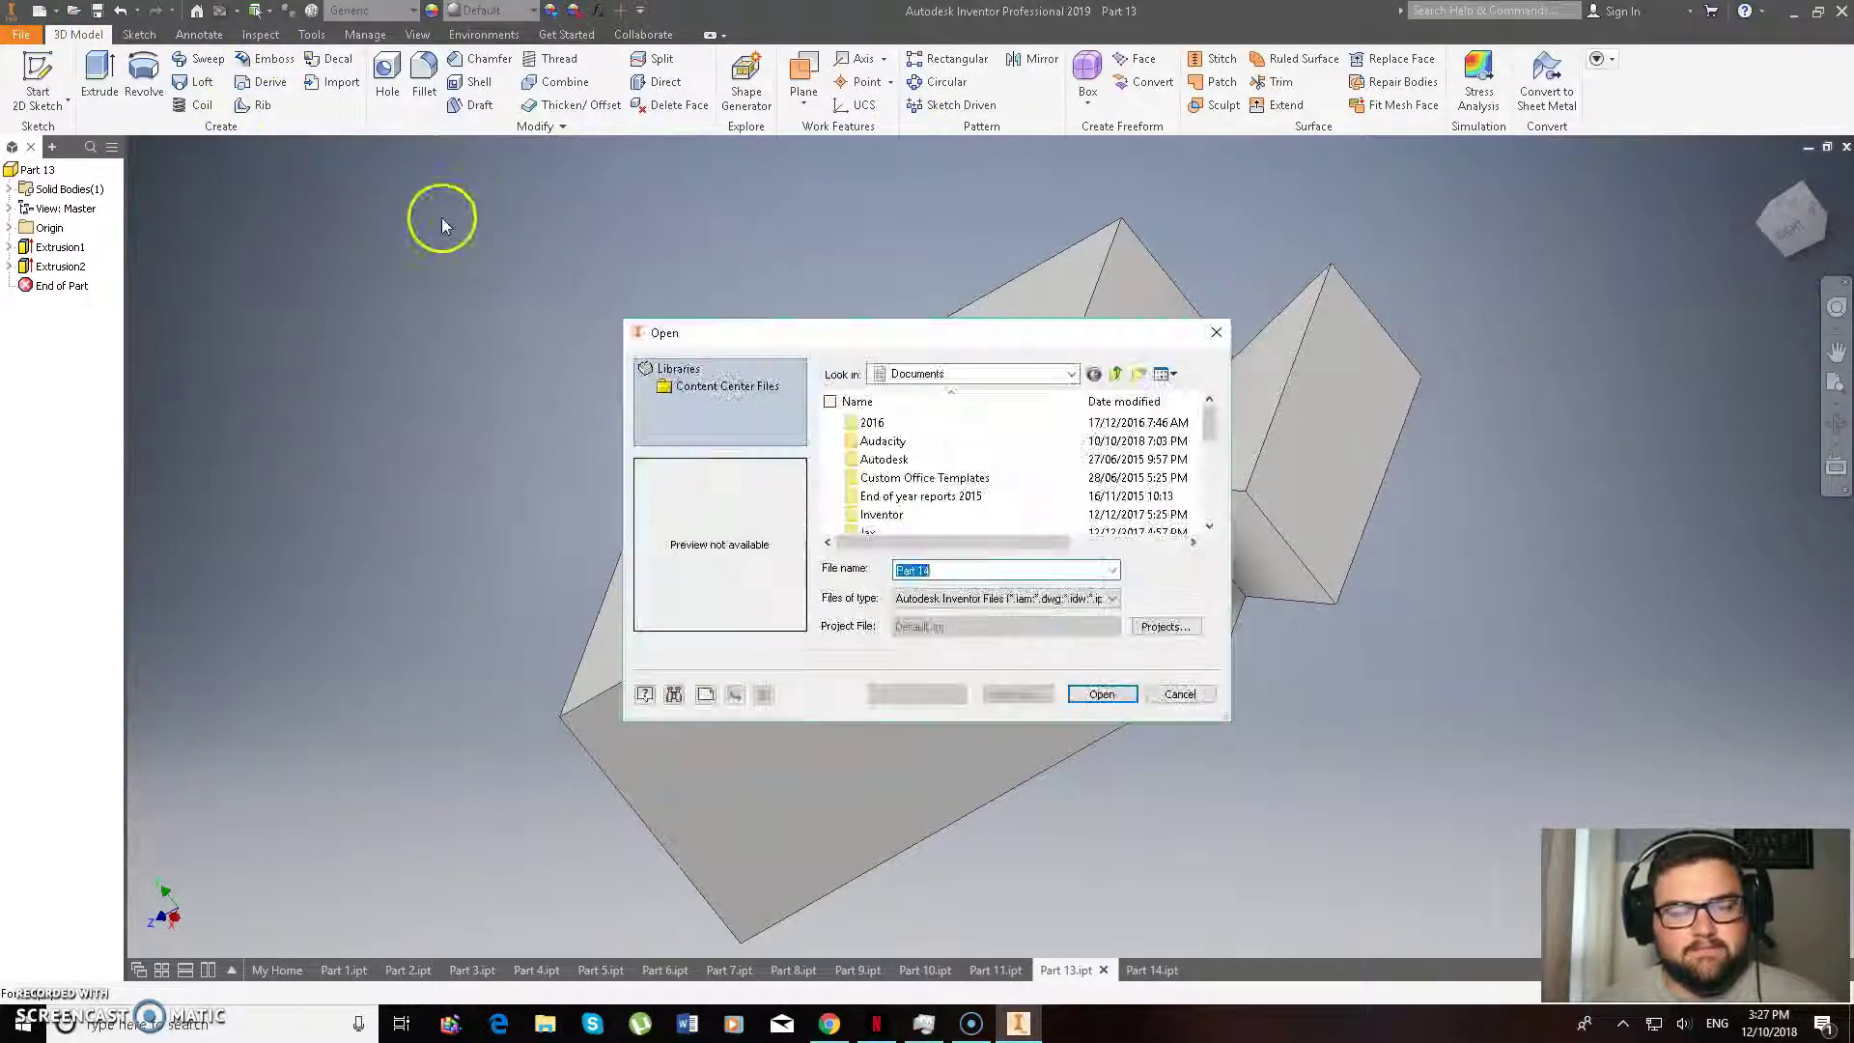
{"action": "left_click_drag", "start_coordinate": [1209, 425], "coordinate": [1204, 476]}
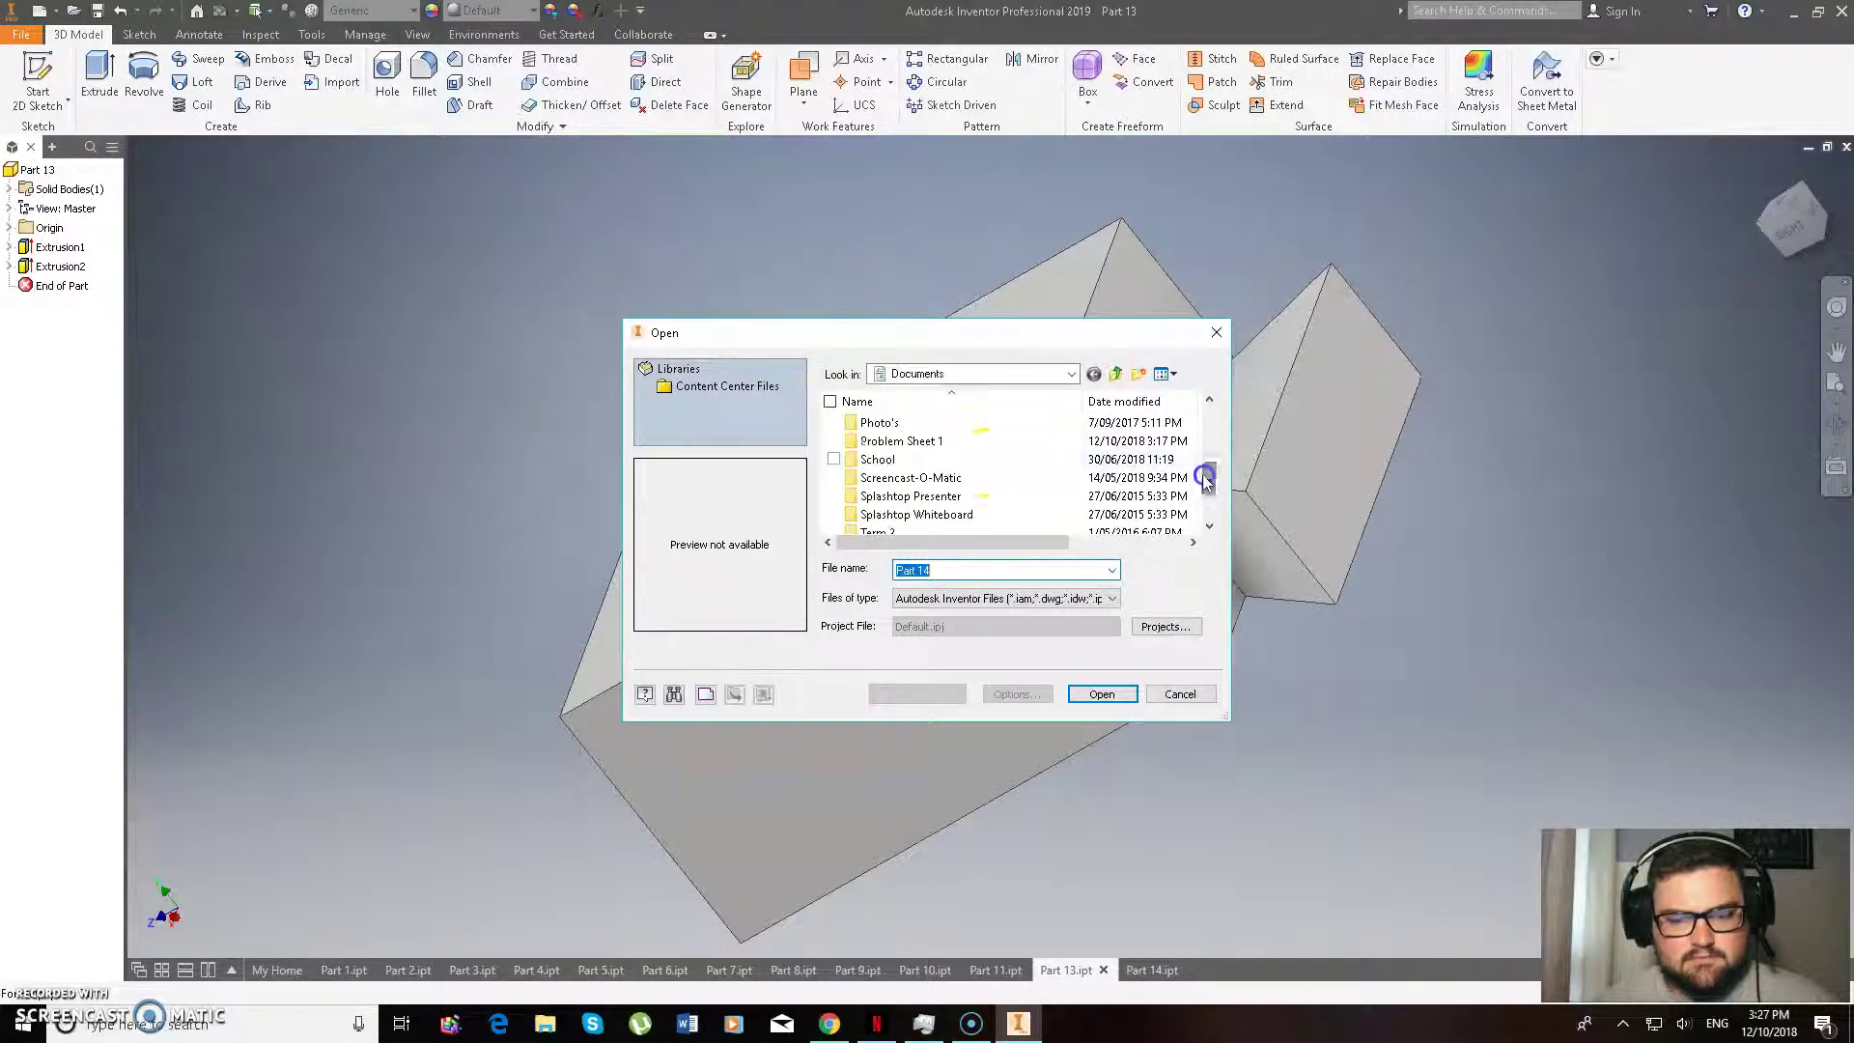
{"action": "double_click", "coordinate": [903, 443]}
{"action": "left_click_drag", "start_coordinate": [1214, 452], "coordinate": [1213, 484]}
{"action": "left_click", "coordinate": [876, 495]}
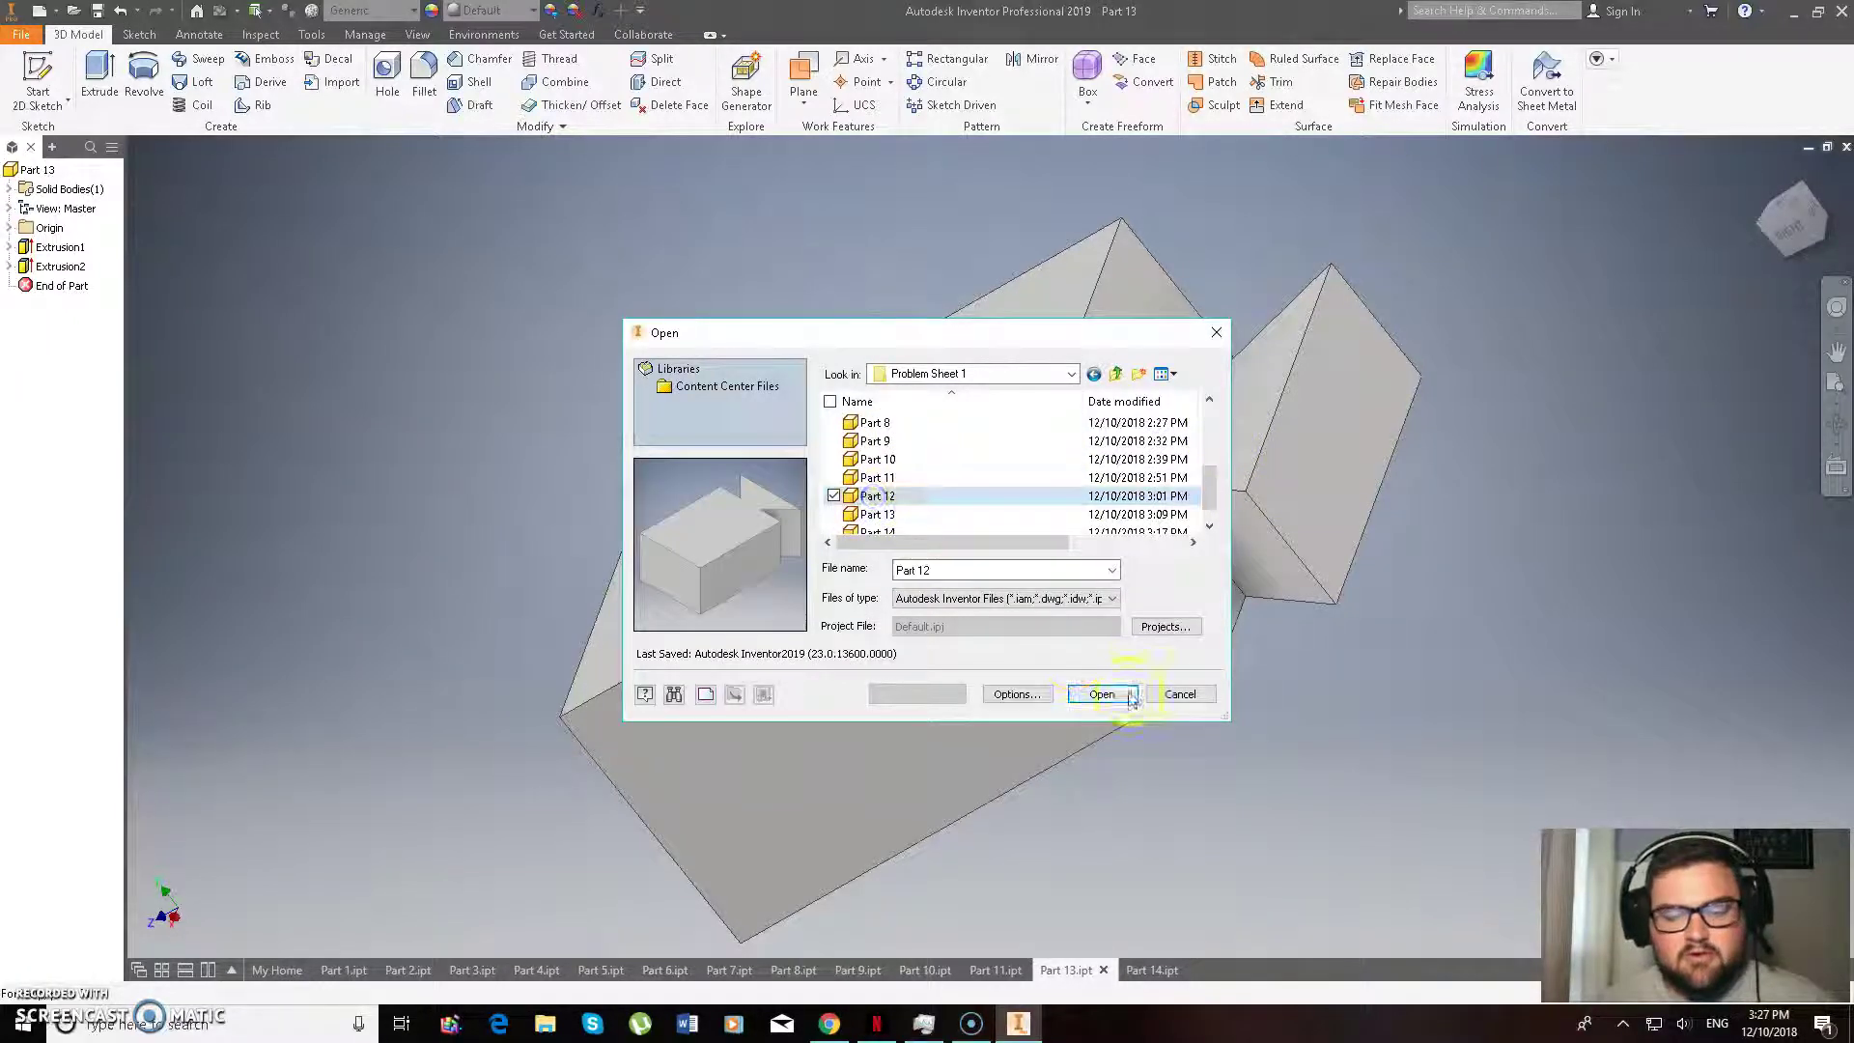
{"action": "left_click", "coordinate": [1102, 694]}
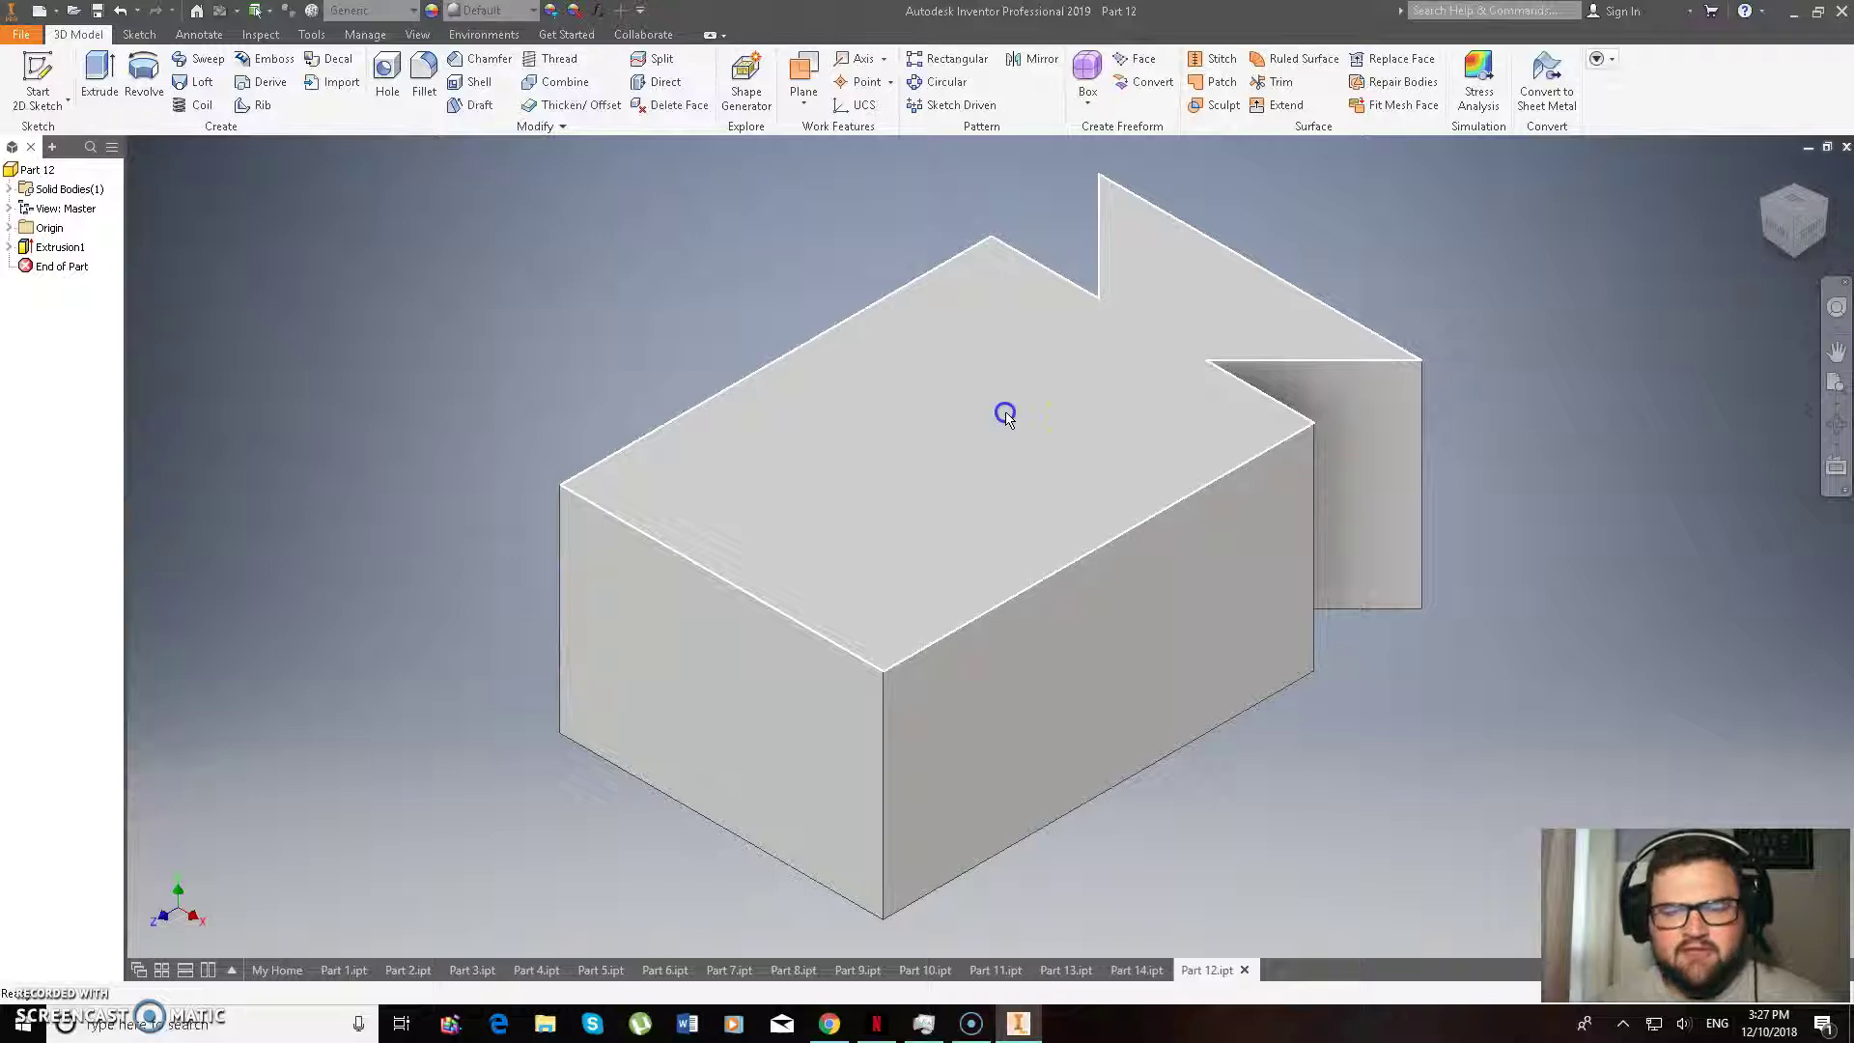
Sketch a rectangle 50 mm long and 10 mm wide on the top face of Part 12, along one long side.
{"action": "left_click", "coordinate": [1006, 416]}
{"action": "left_click", "coordinate": [1158, 403]}
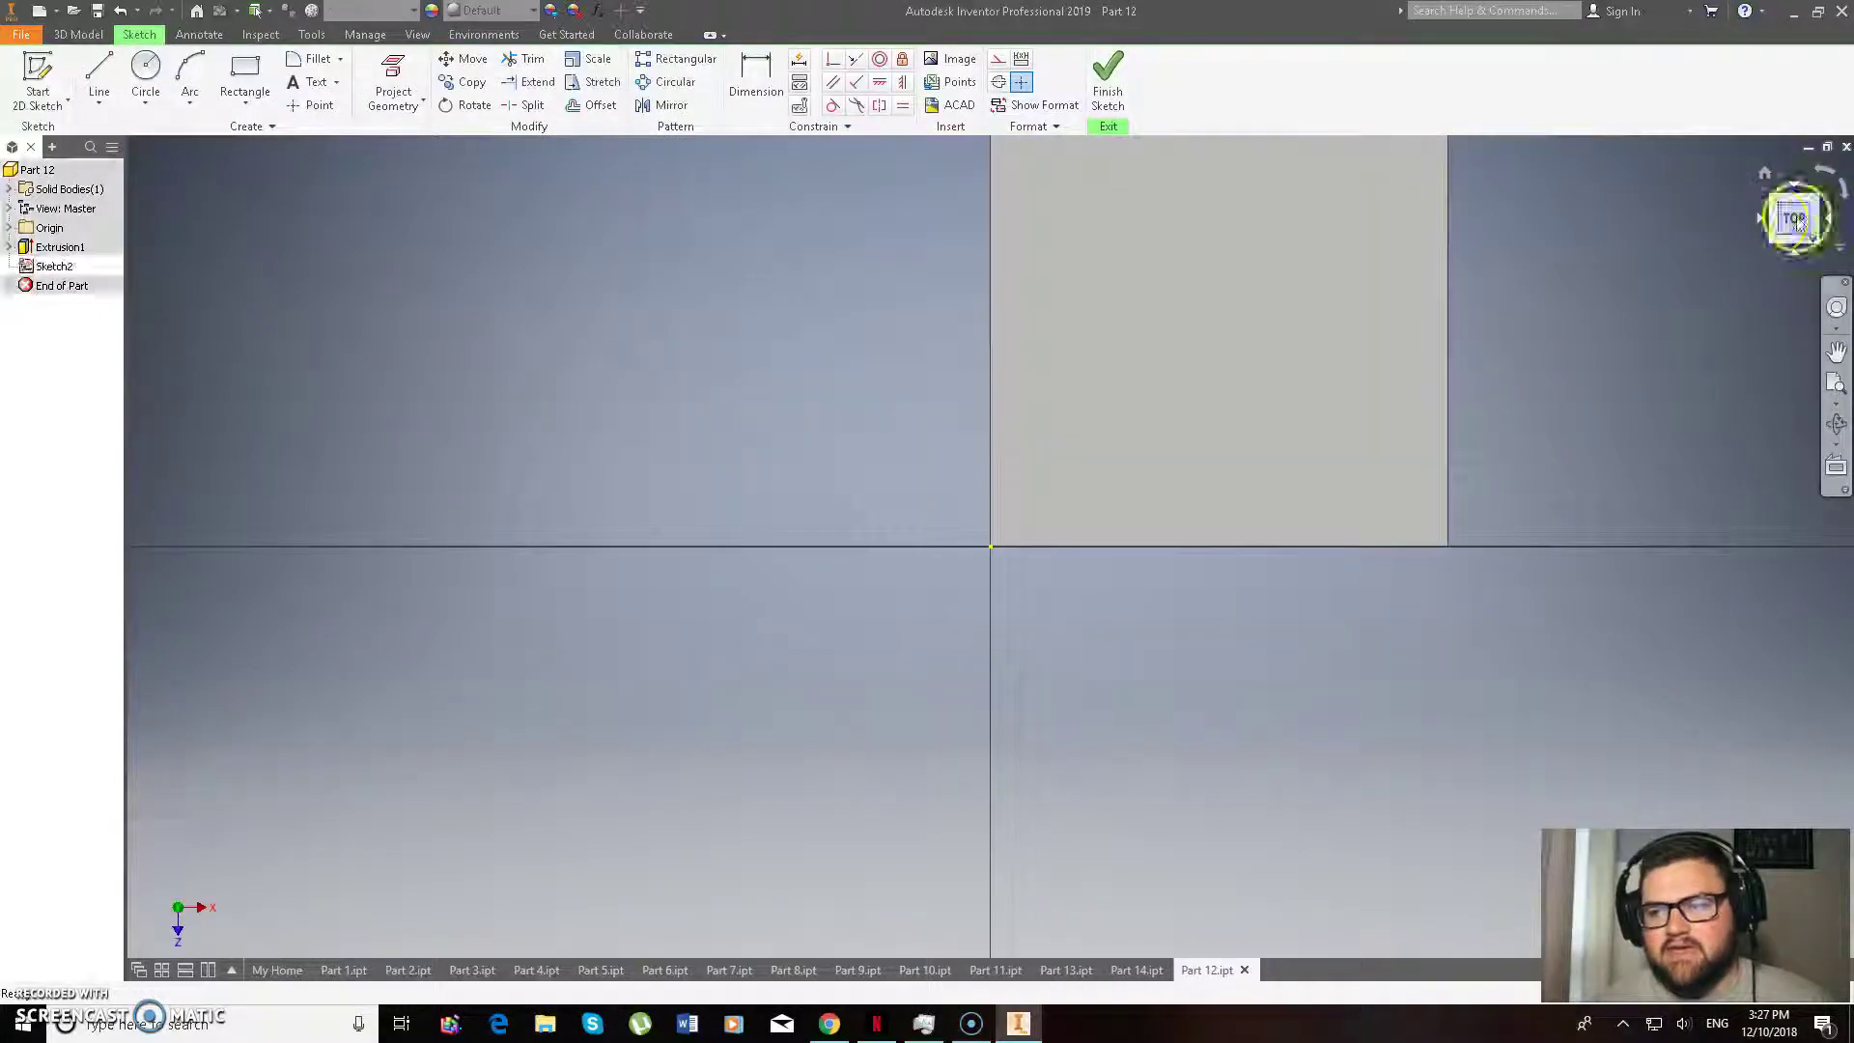
{"action": "left_click", "coordinate": [1792, 219]}
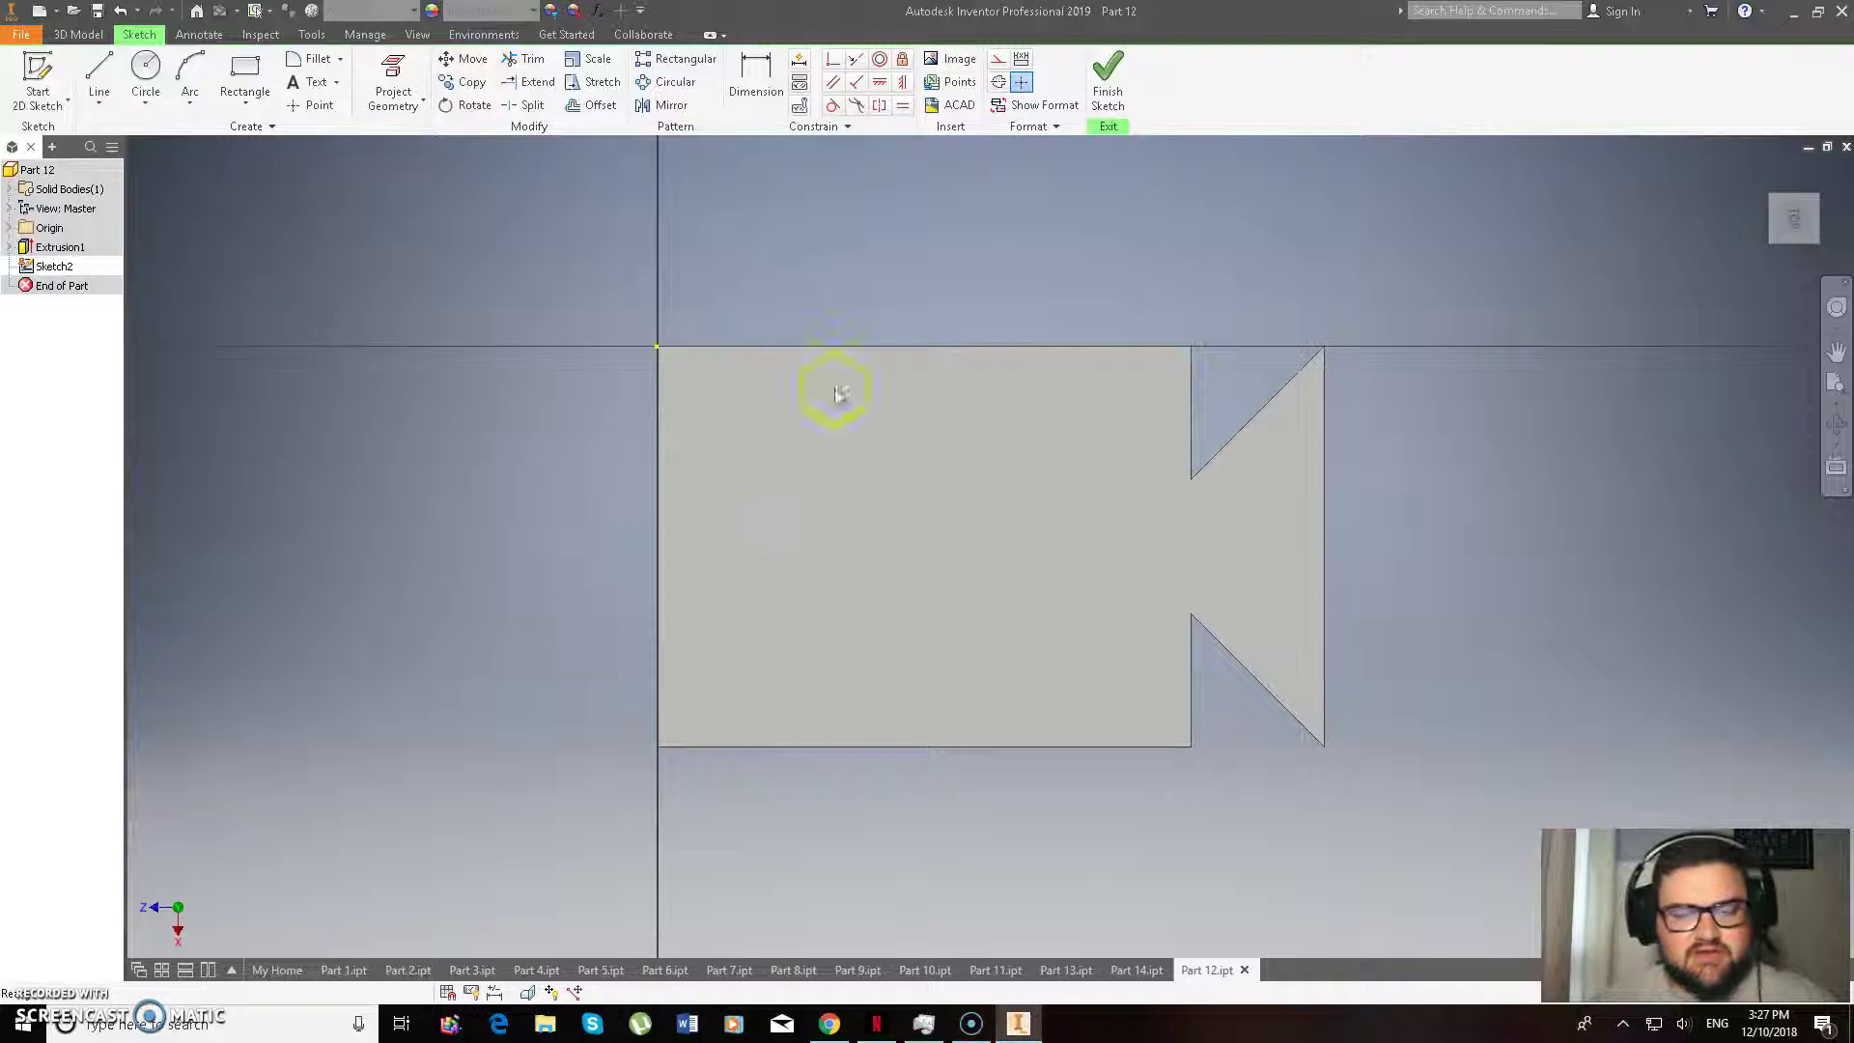
{"action": "left_click", "coordinate": [828, 1025]}
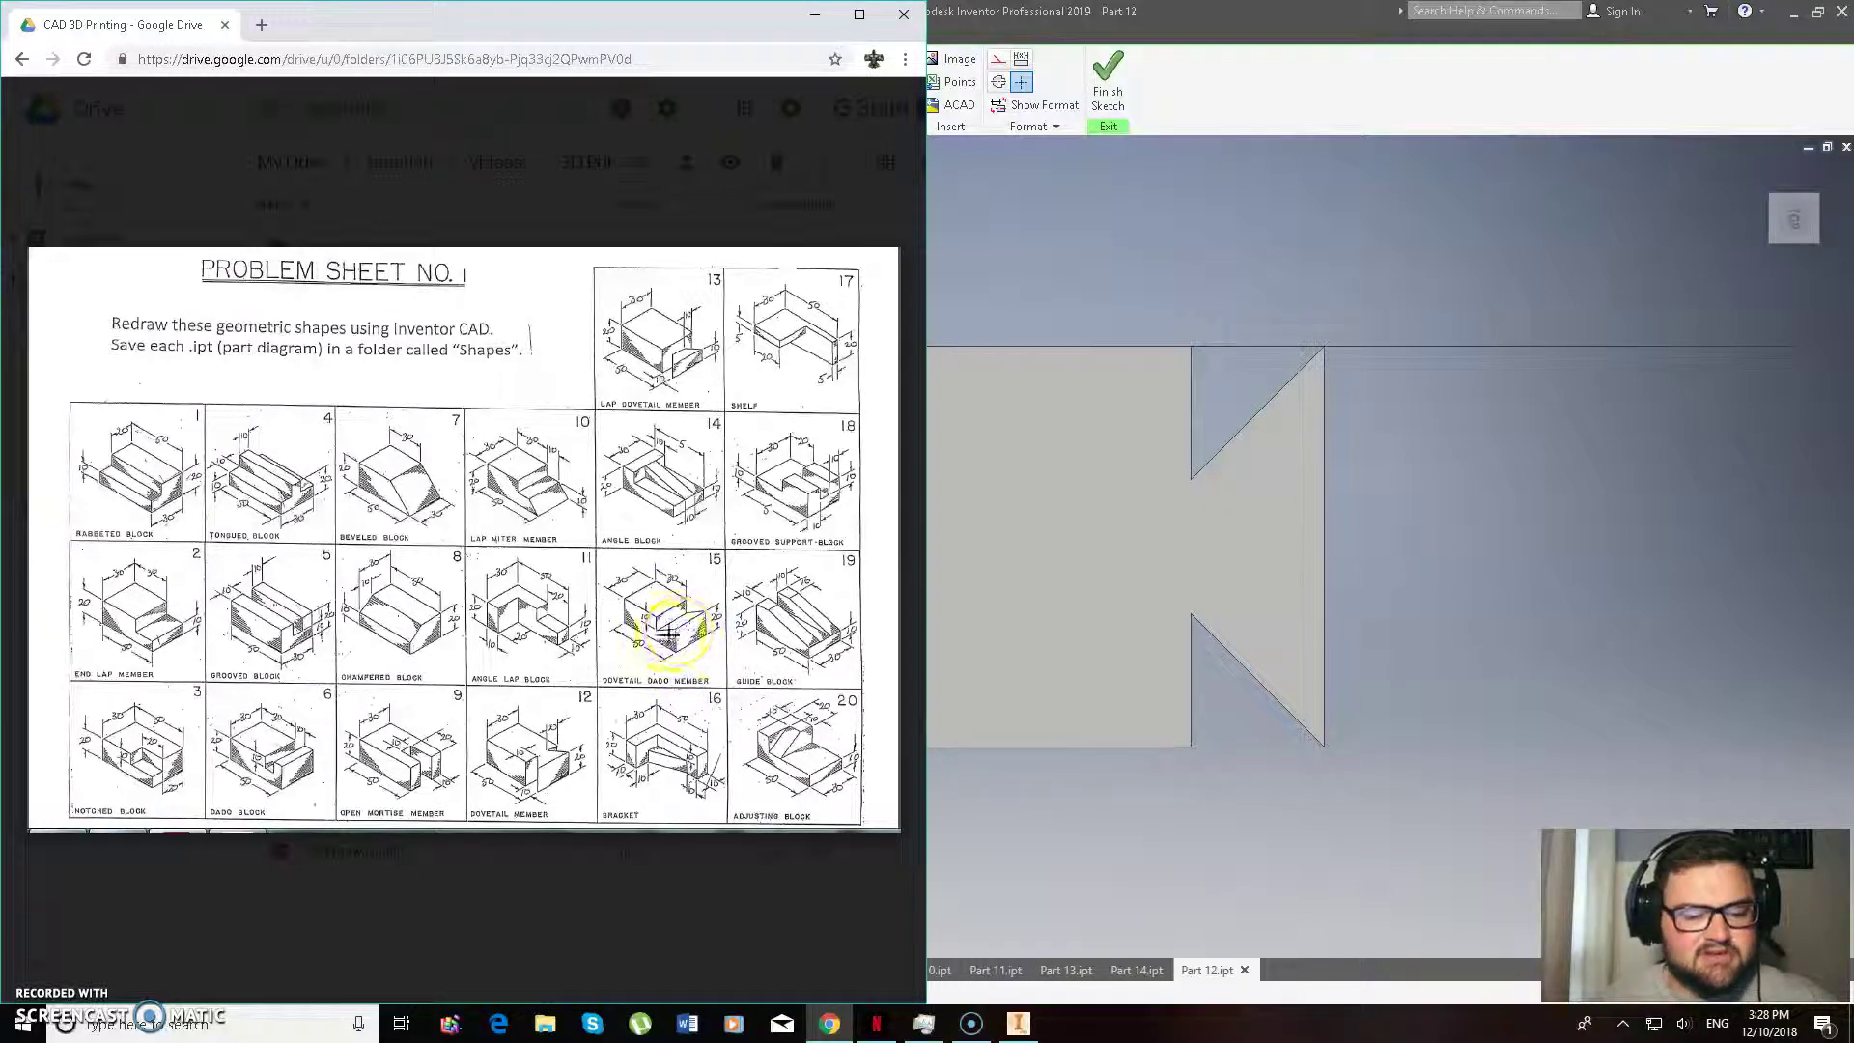
{"action": "left_click", "coordinate": [814, 13]}
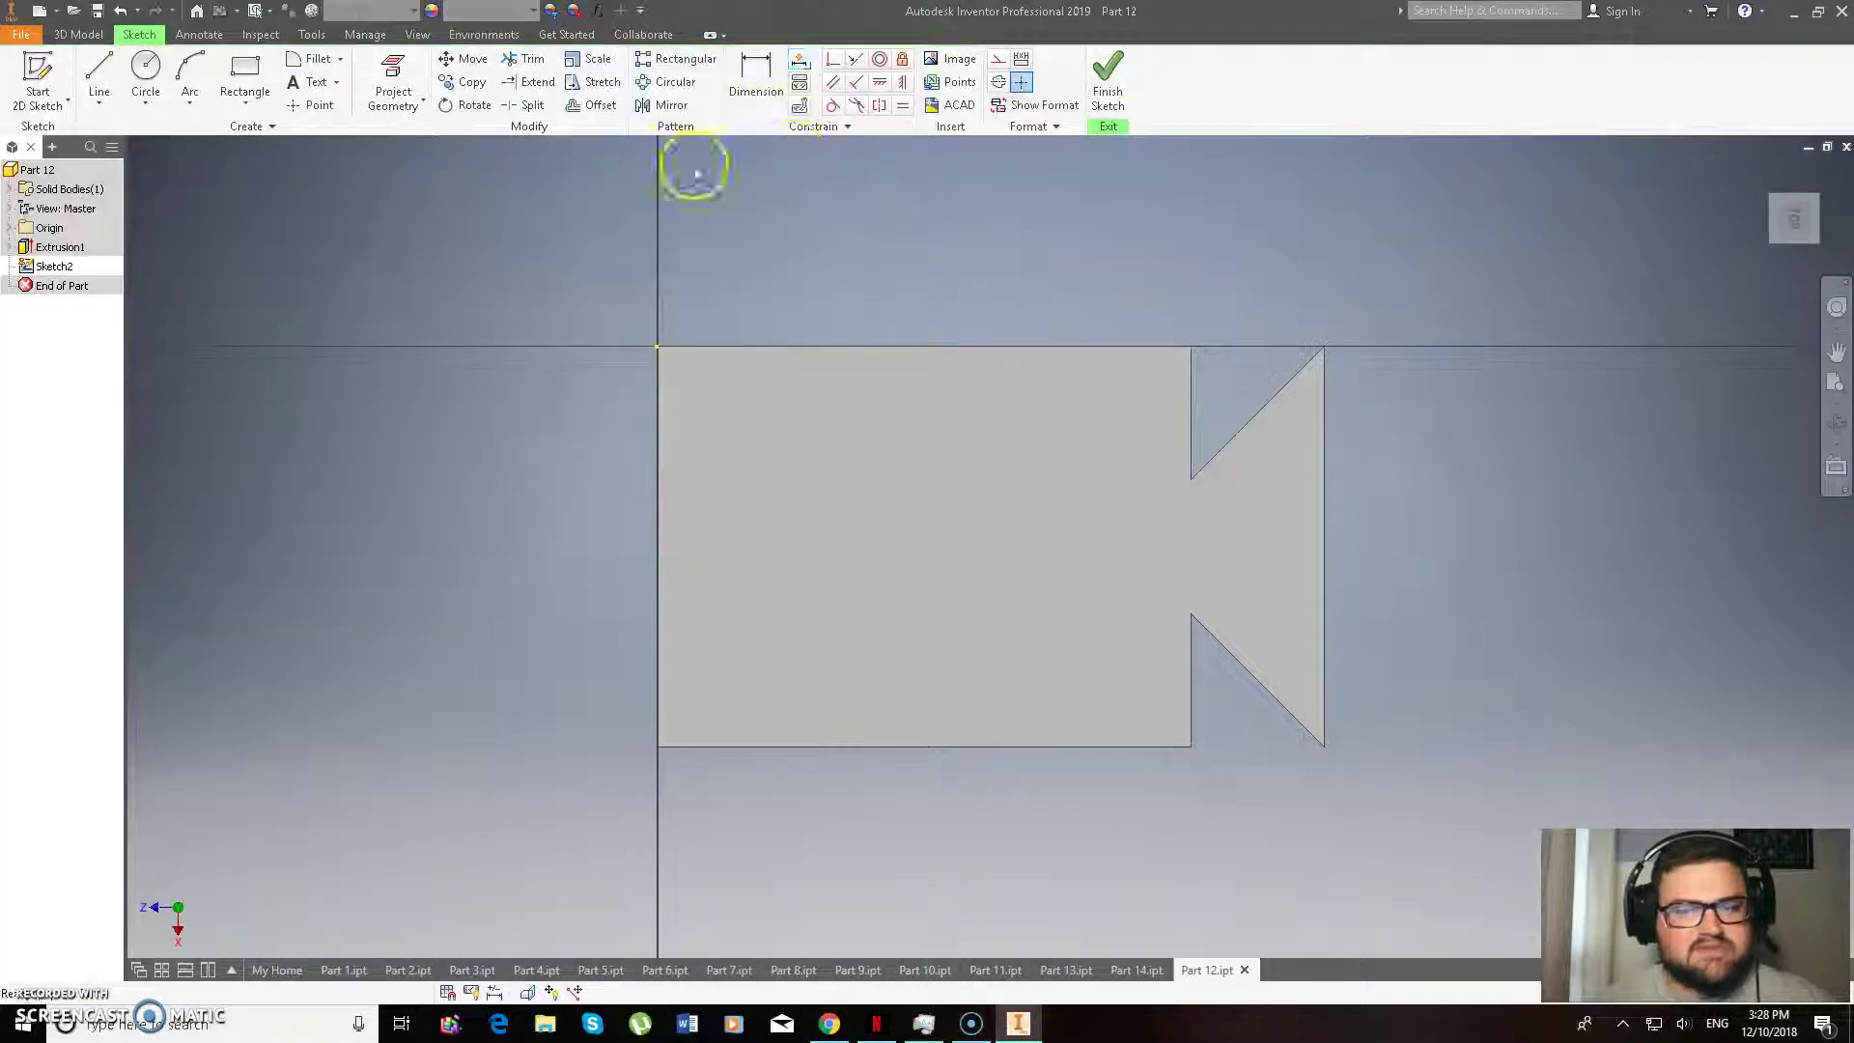
{"action": "left_click", "coordinate": [247, 72]}
{"action": "left_click", "coordinate": [658, 745]}
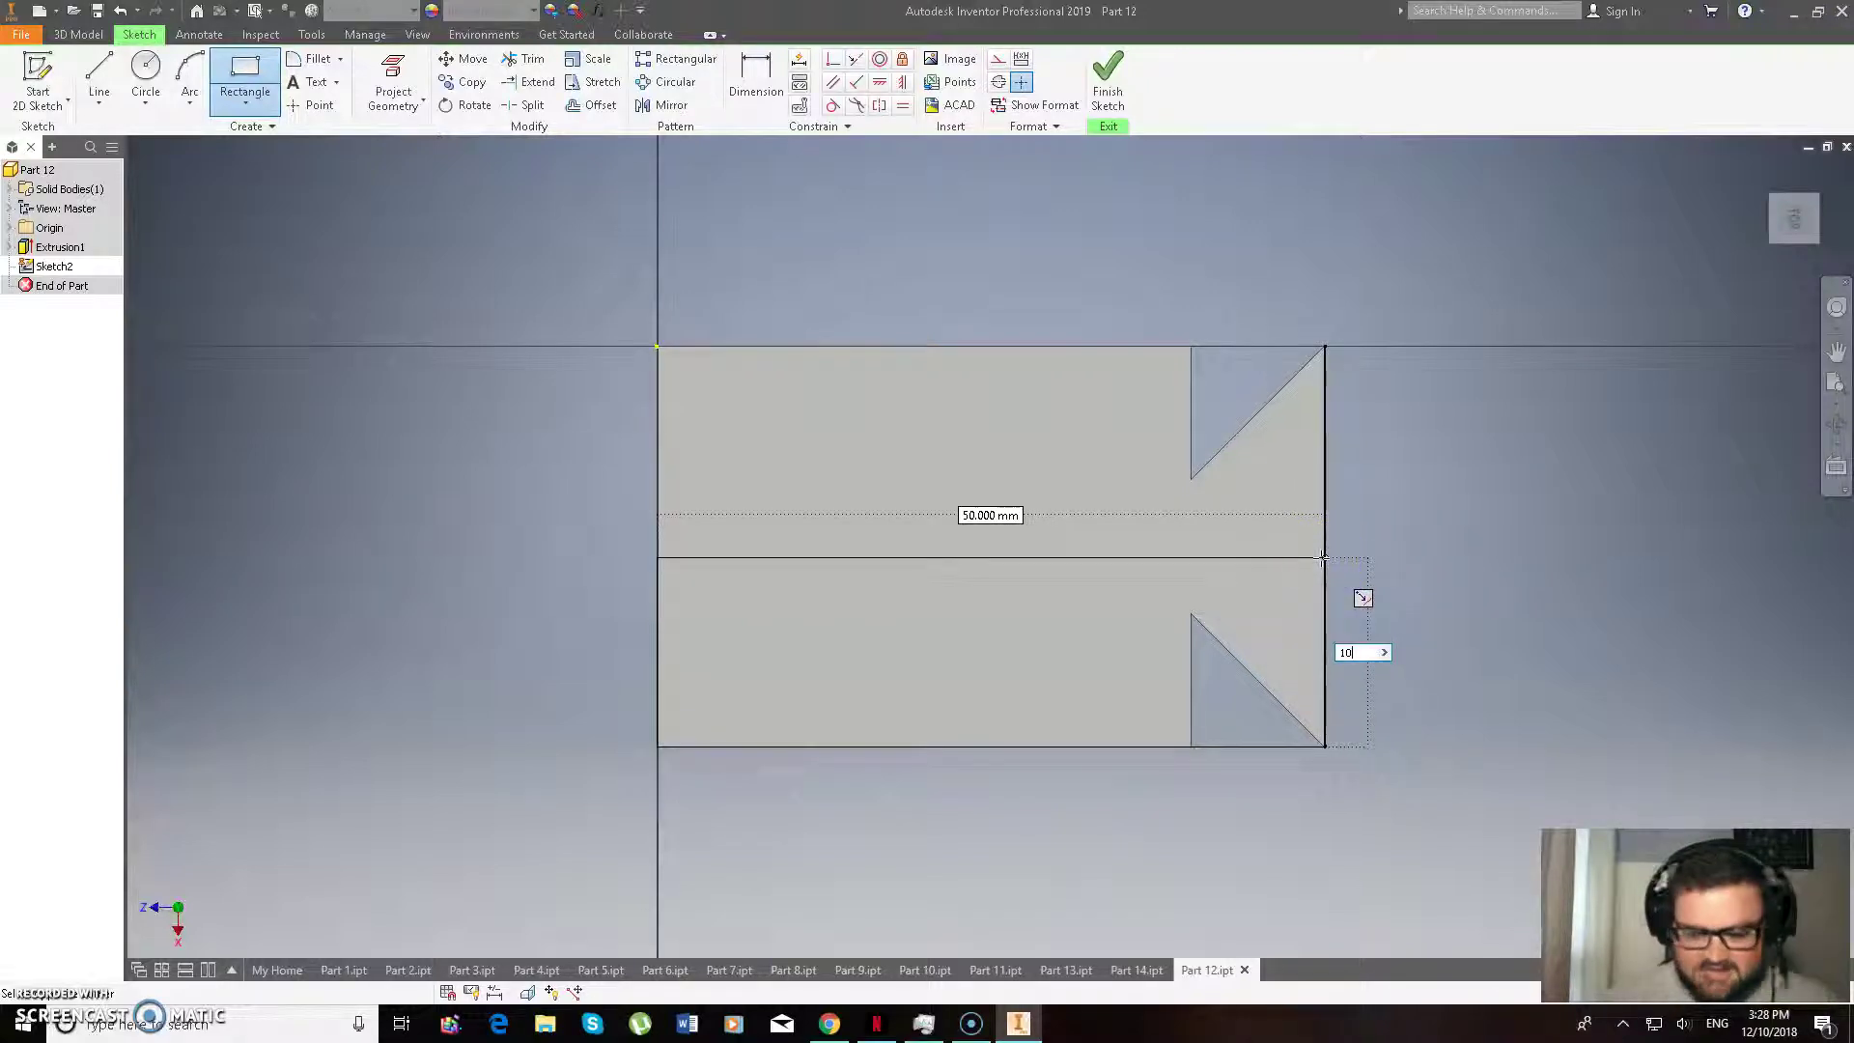
{"action": "type", "text": "10"}
{"action": "key", "text": "Tab"}
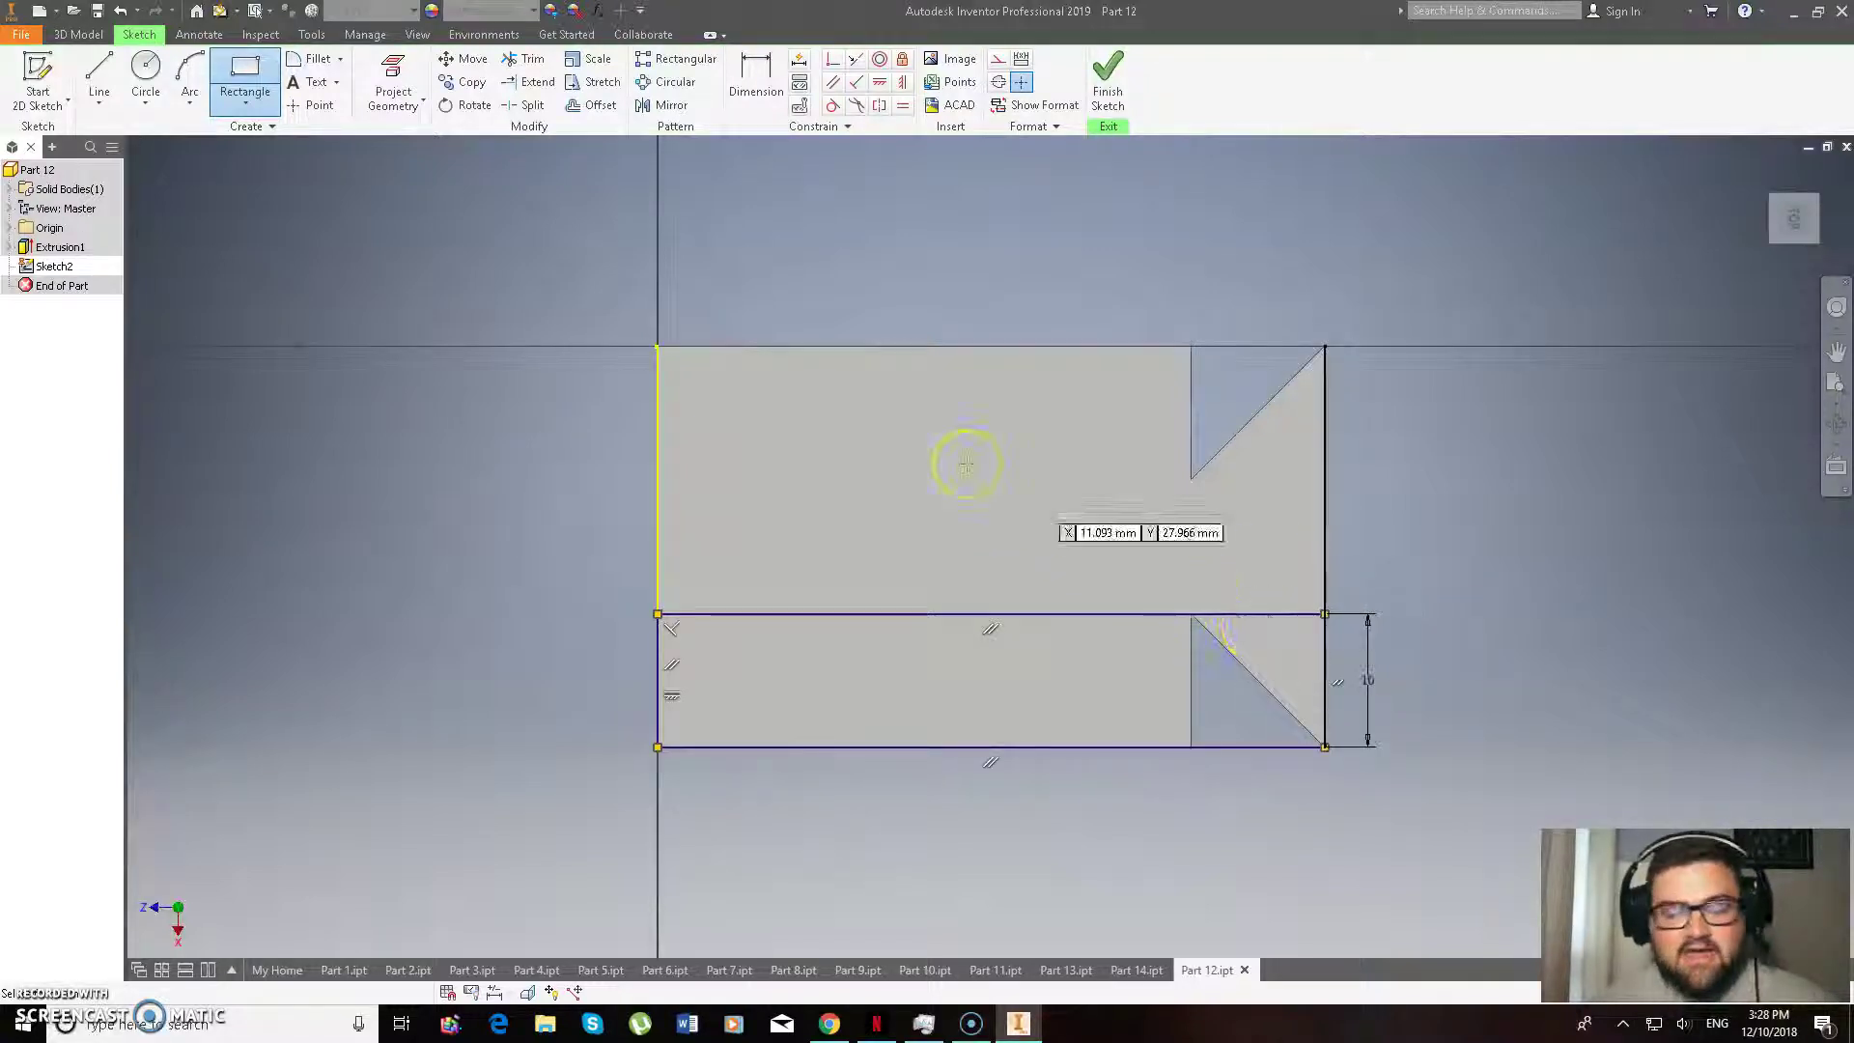
Extrude the rectangle downward as a cut through the full height of the block.
{"action": "left_click", "coordinate": [78, 34]}
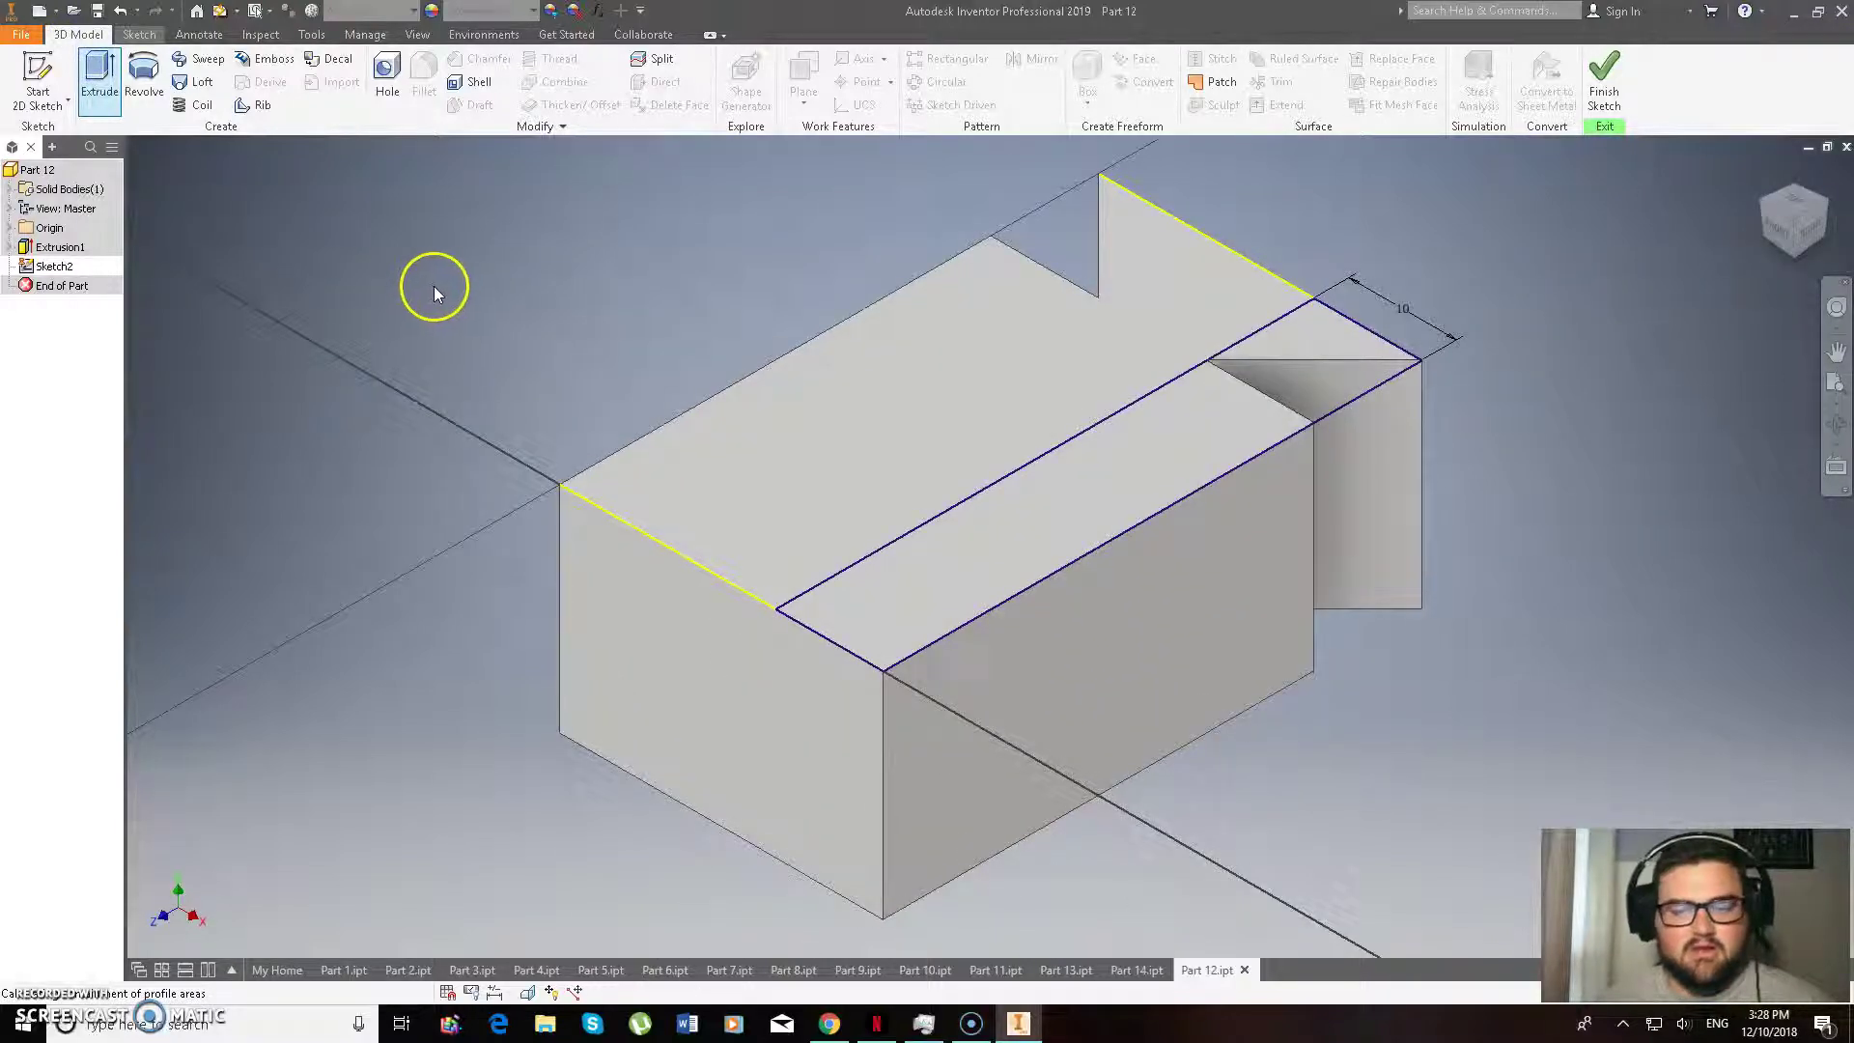
{"action": "left_click", "coordinate": [1027, 551]}
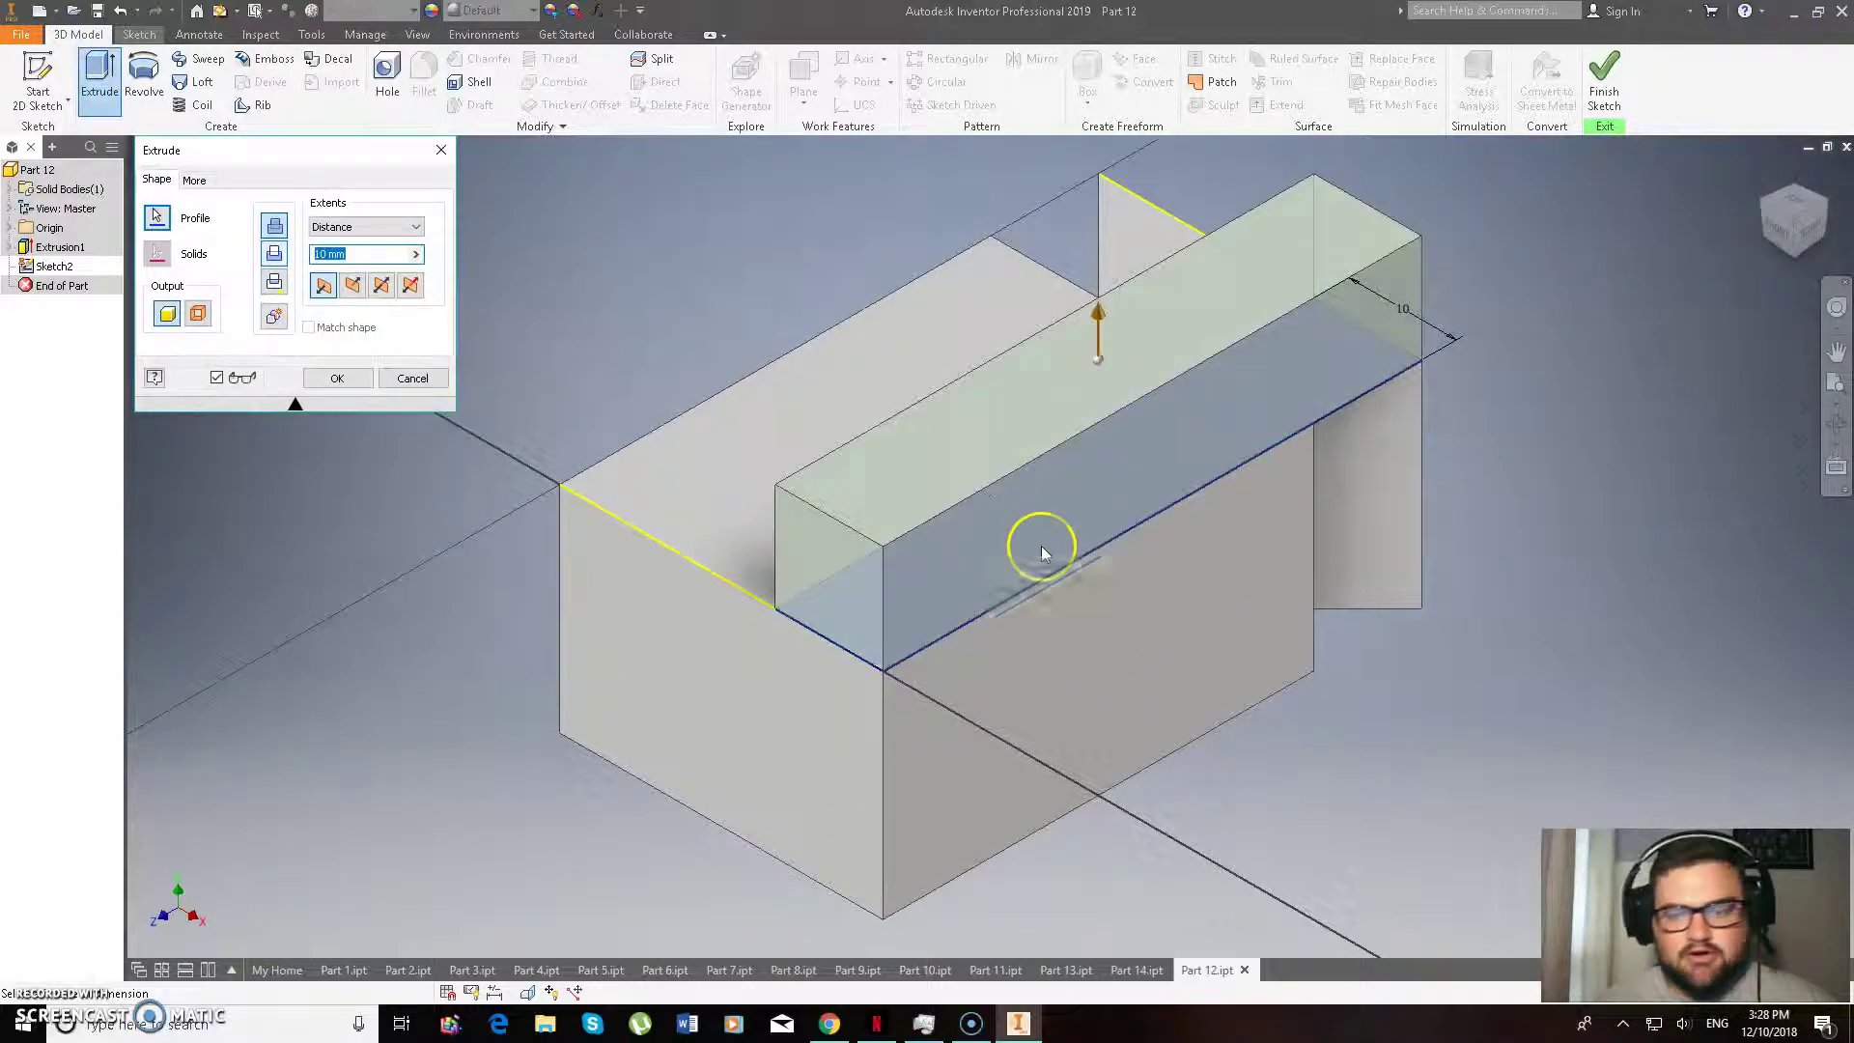
{"action": "left_click", "coordinate": [275, 254]}
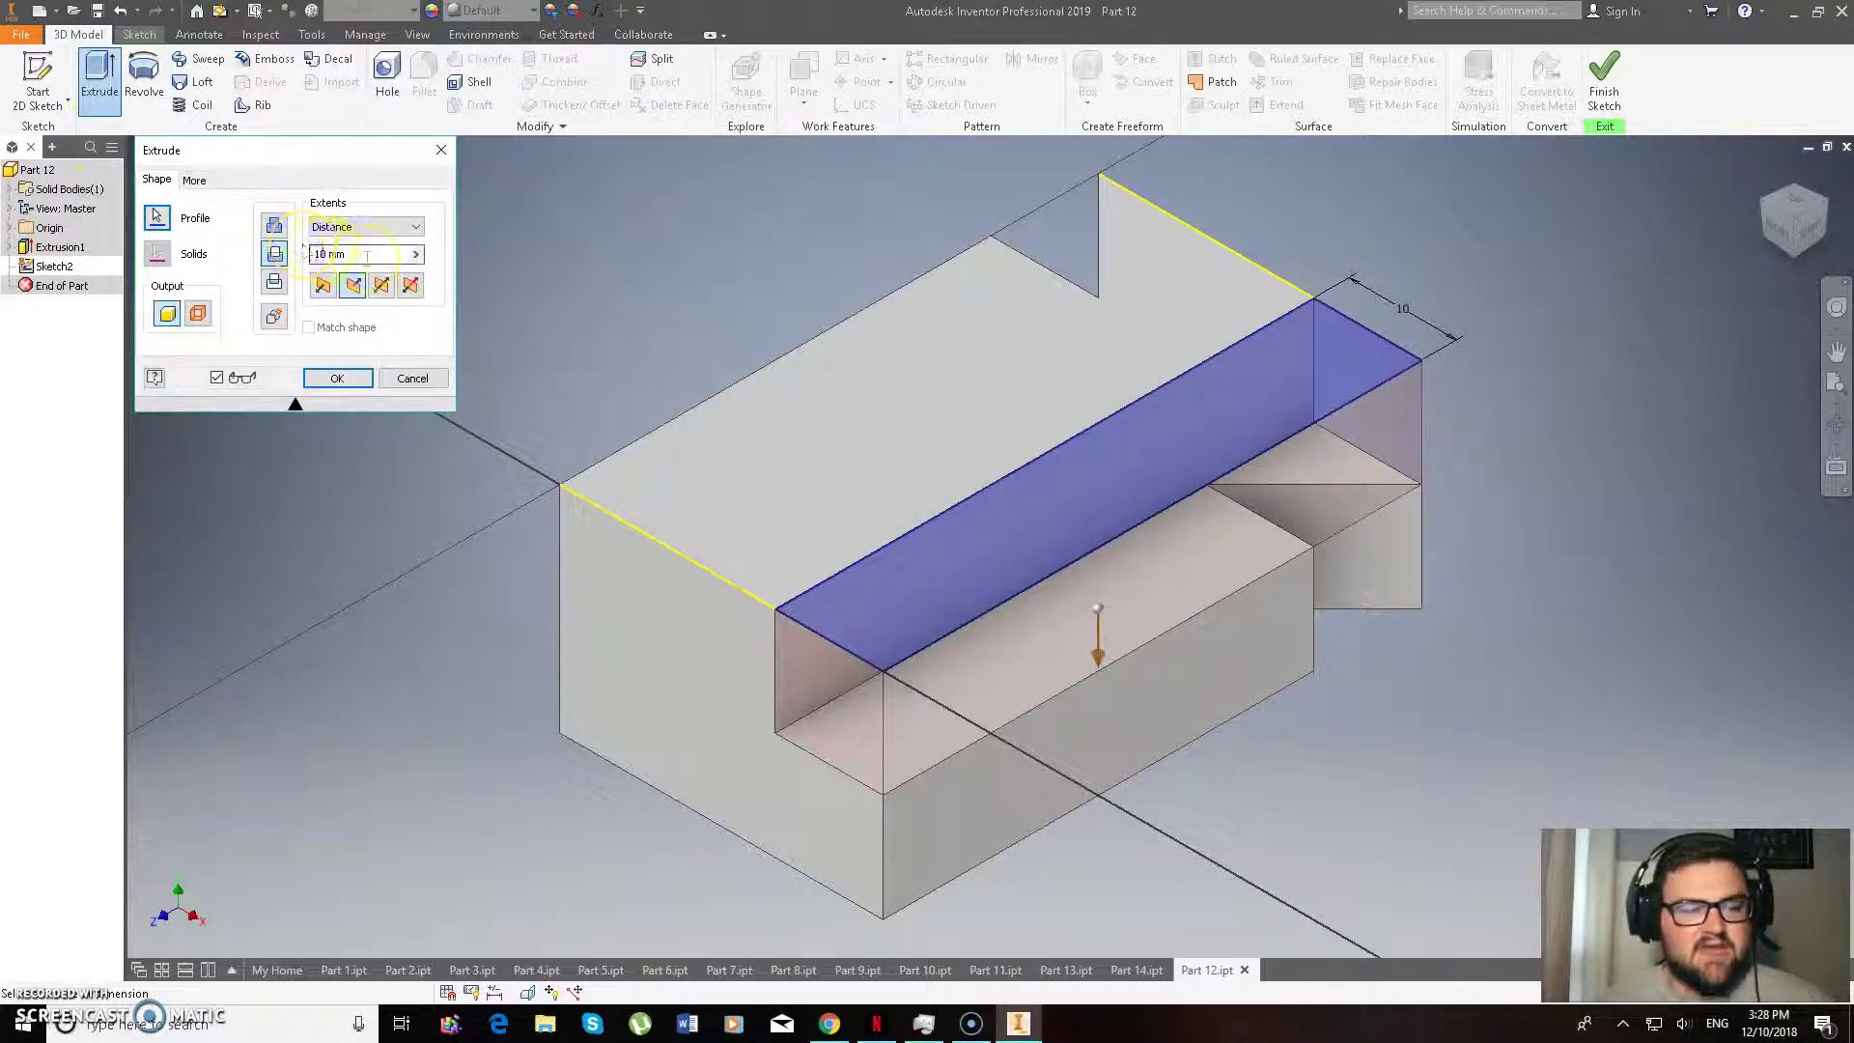
{"action": "left_click_drag", "start_coordinate": [367, 255], "coordinate": [307, 255]}
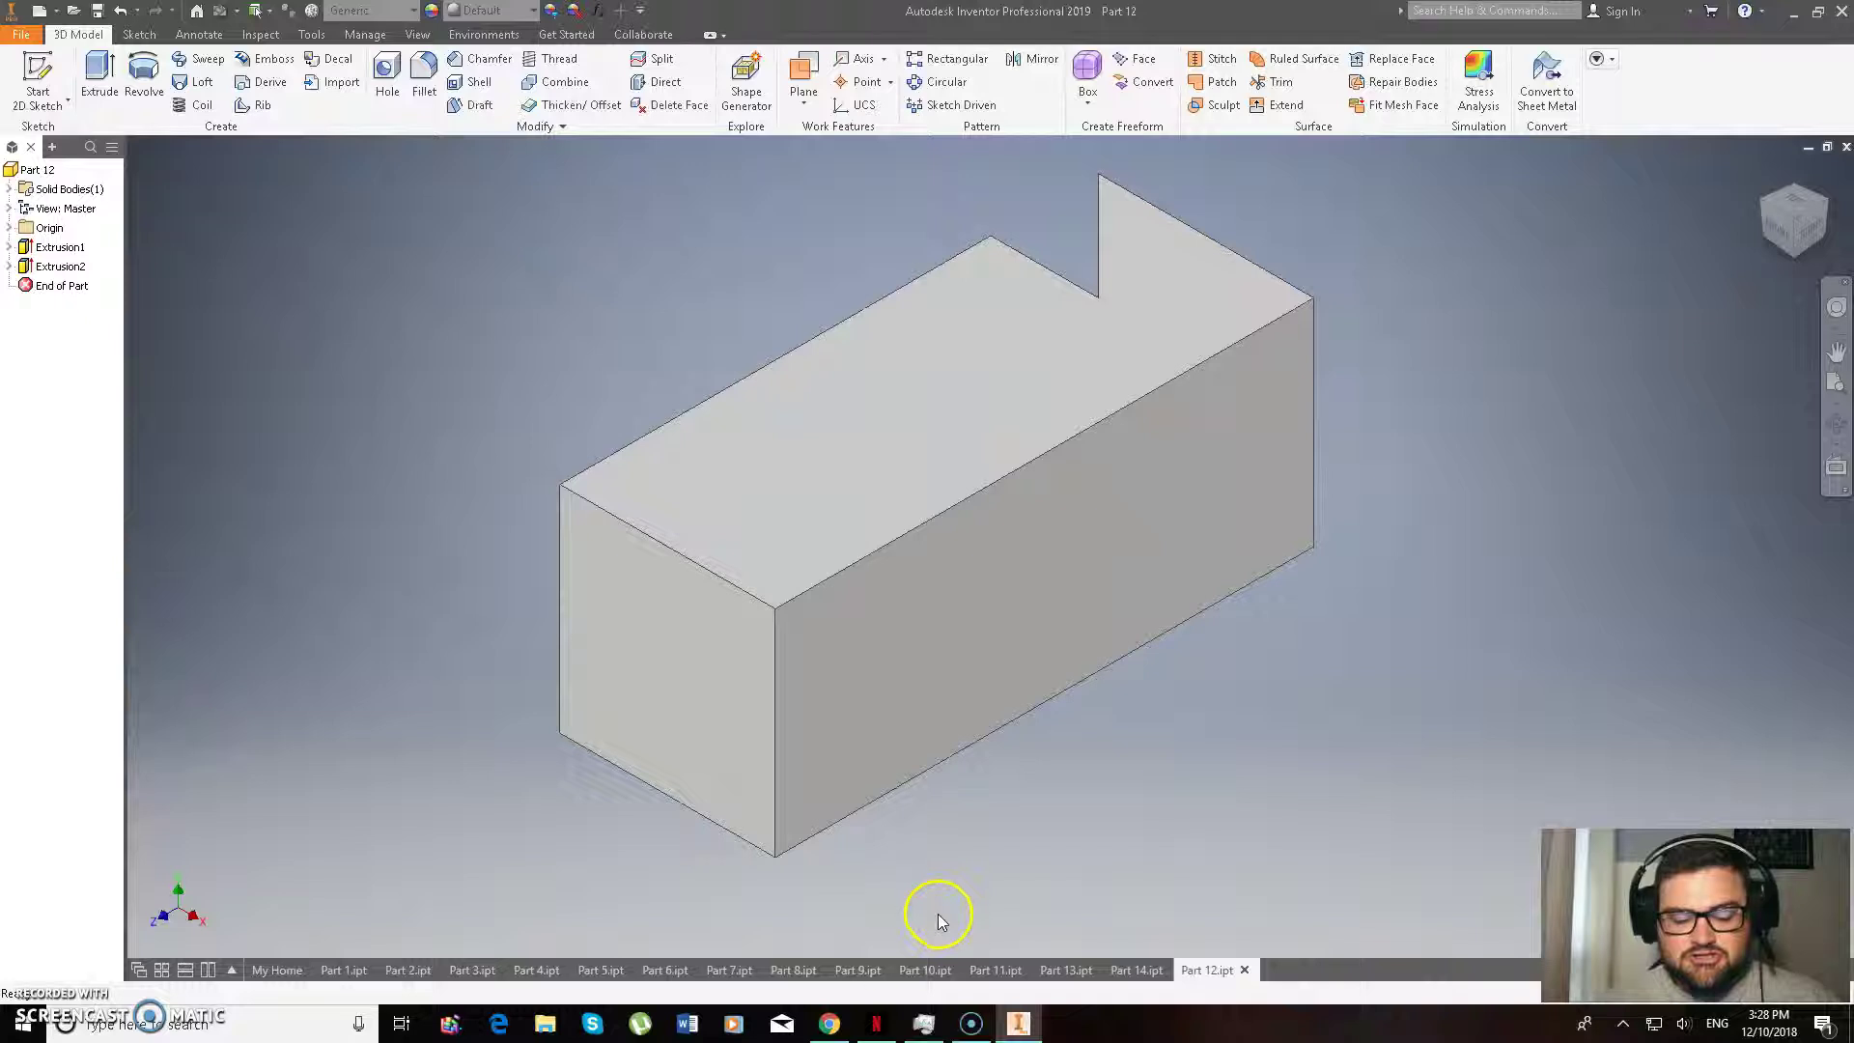
Check shape 15 on the problem sheet and set the base extrusion's distance to 30 mm.
{"action": "left_click", "coordinate": [827, 1026]}
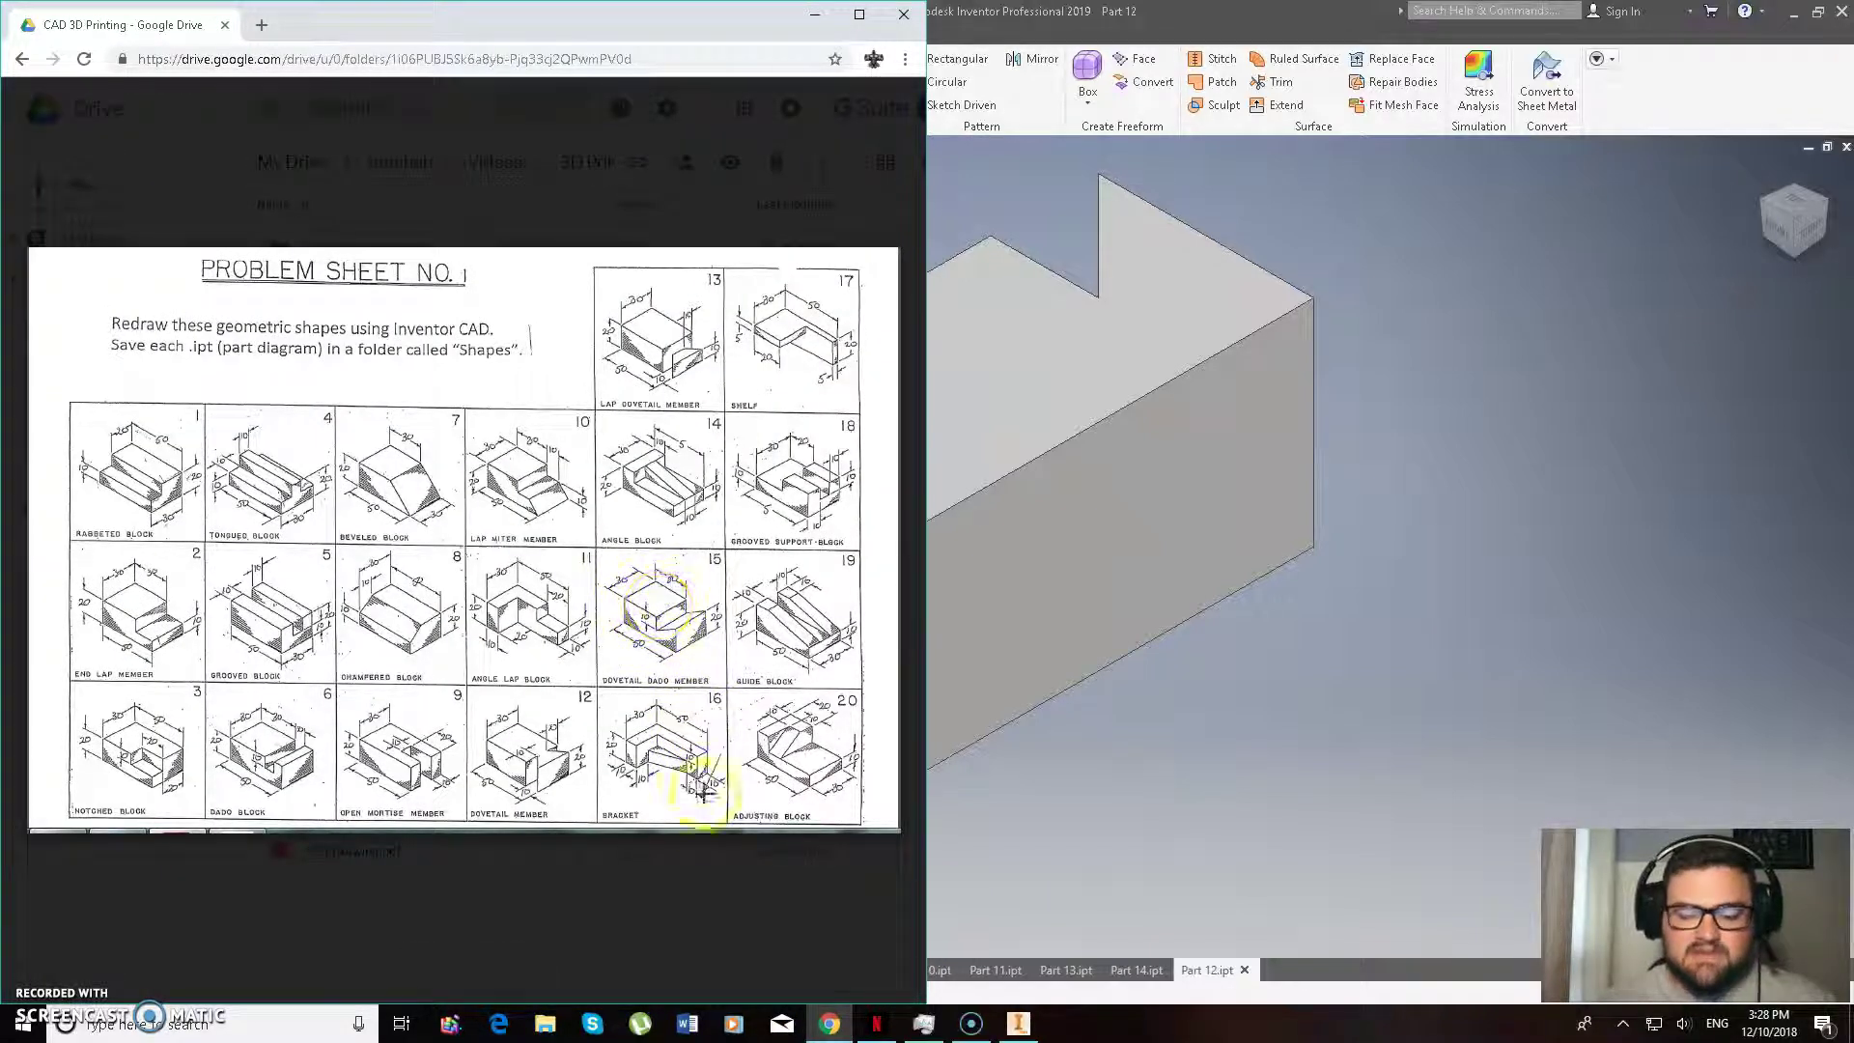
{"action": "left_click", "coordinate": [828, 1023]}
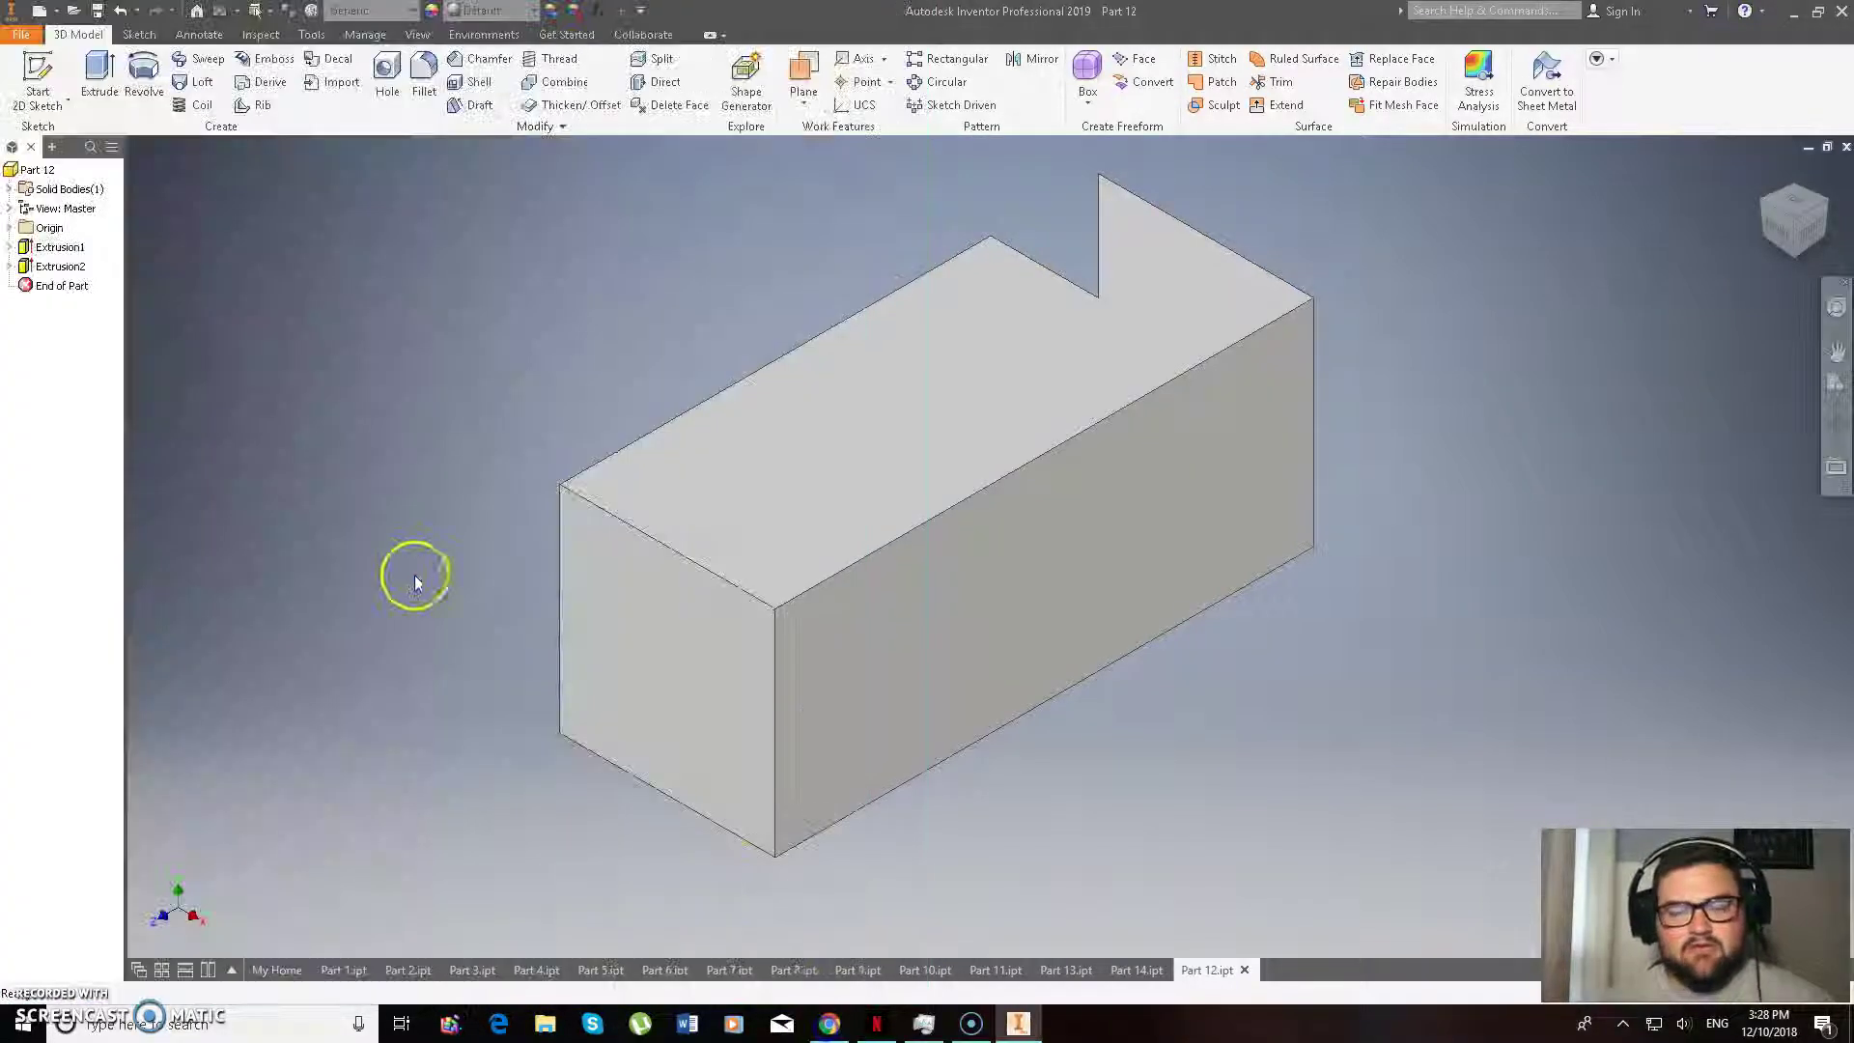
{"action": "left_click", "coordinate": [58, 249]}
{"action": "right_click", "coordinate": [58, 249]}
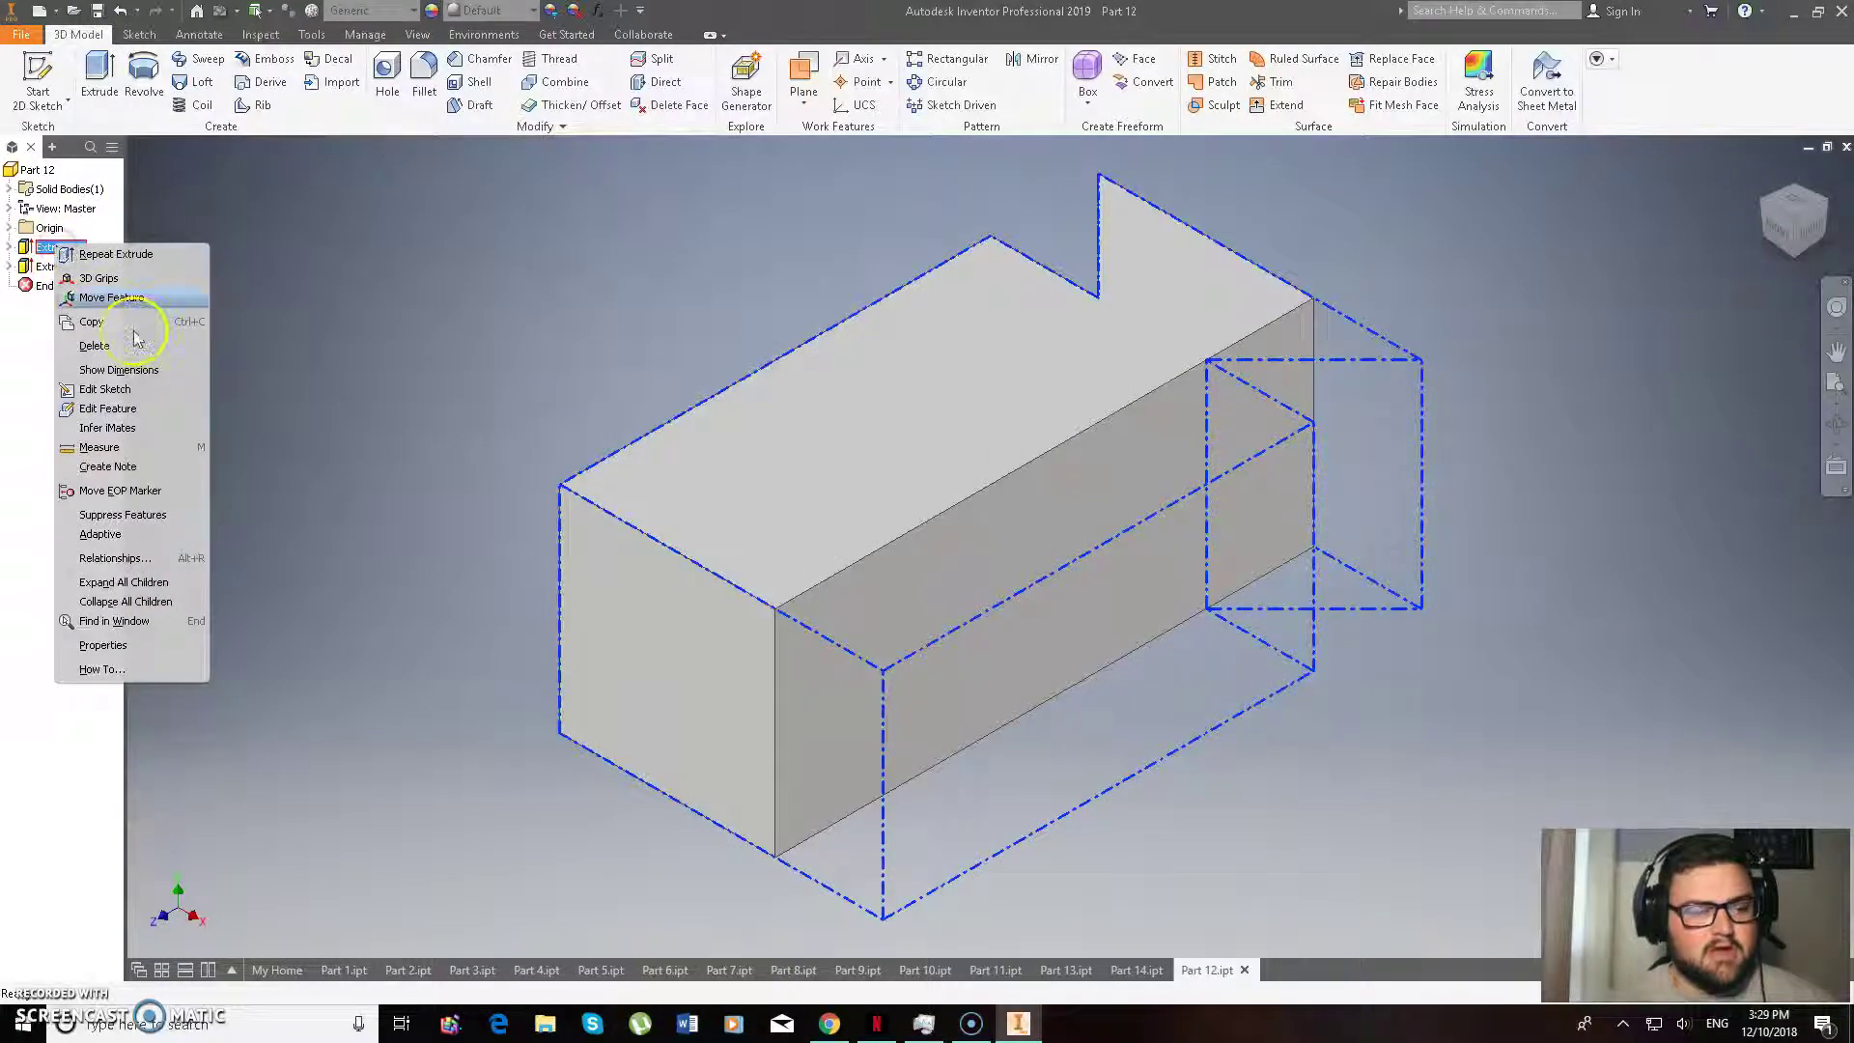
{"action": "left_click", "coordinate": [108, 407]}
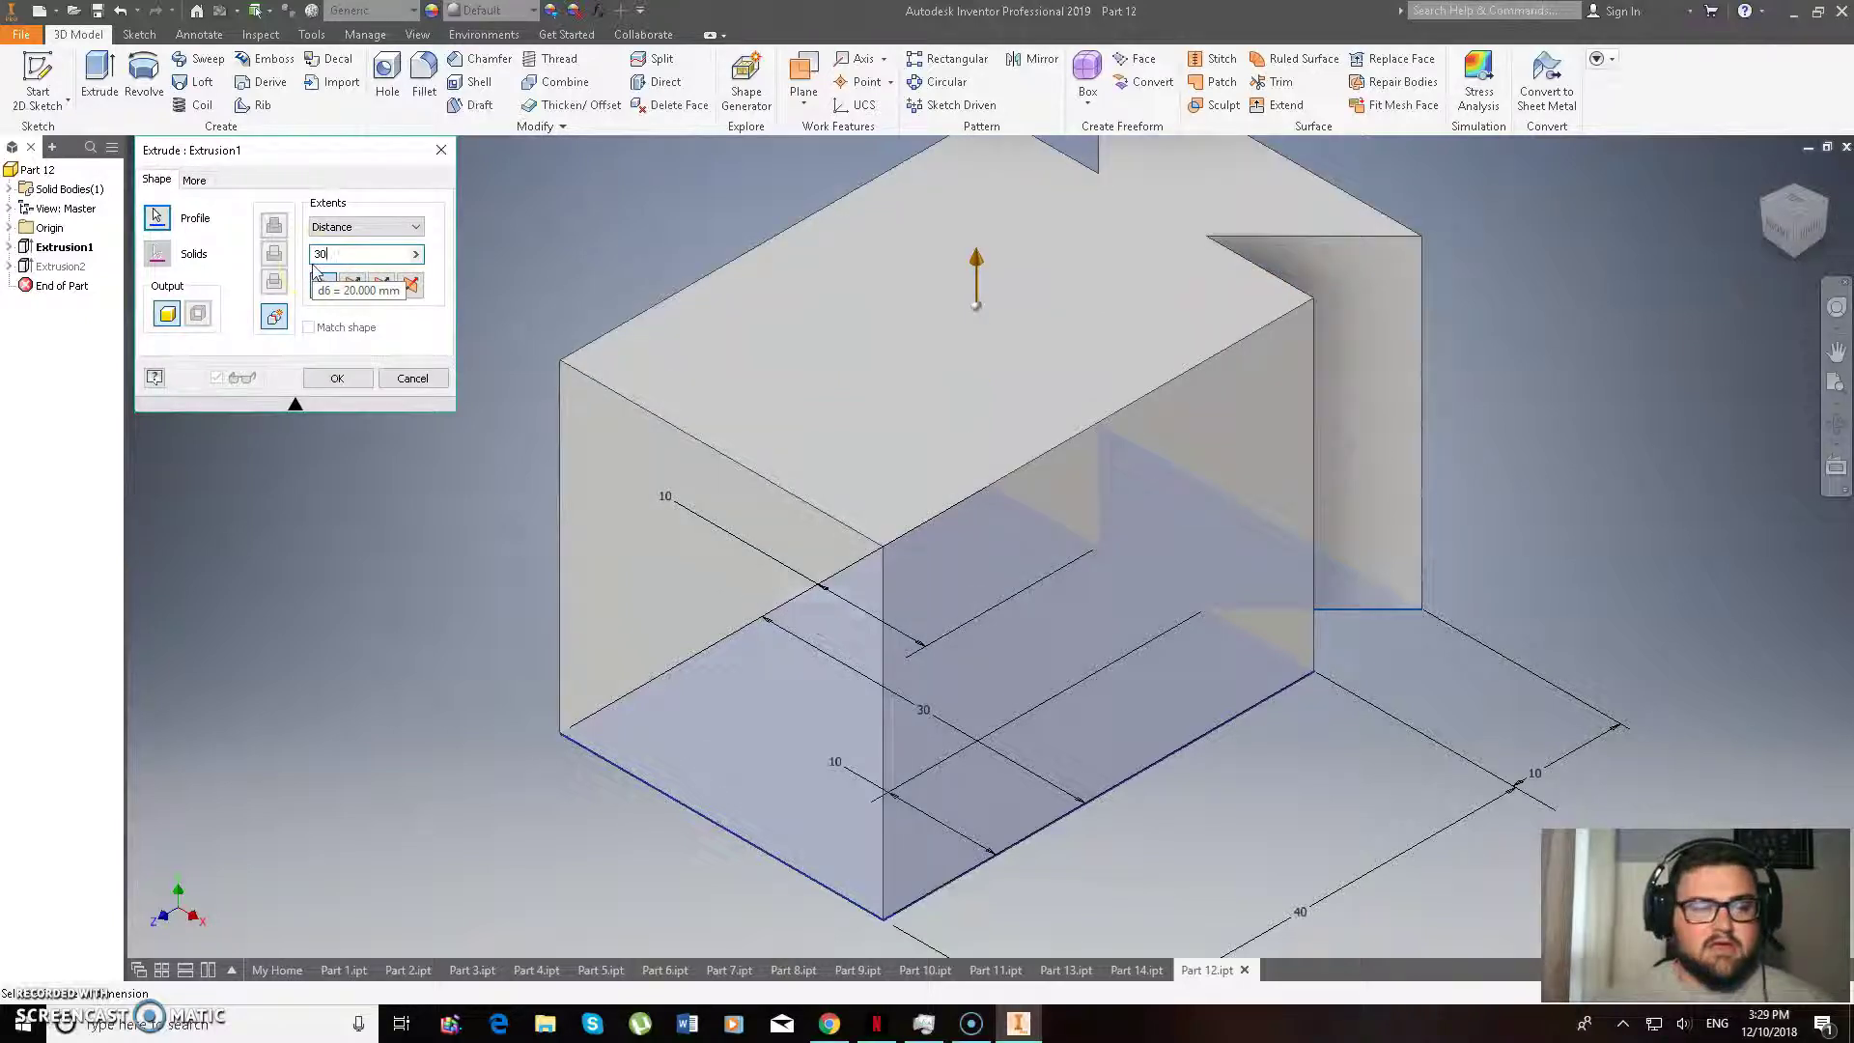
{"action": "left_click", "coordinate": [343, 381]}
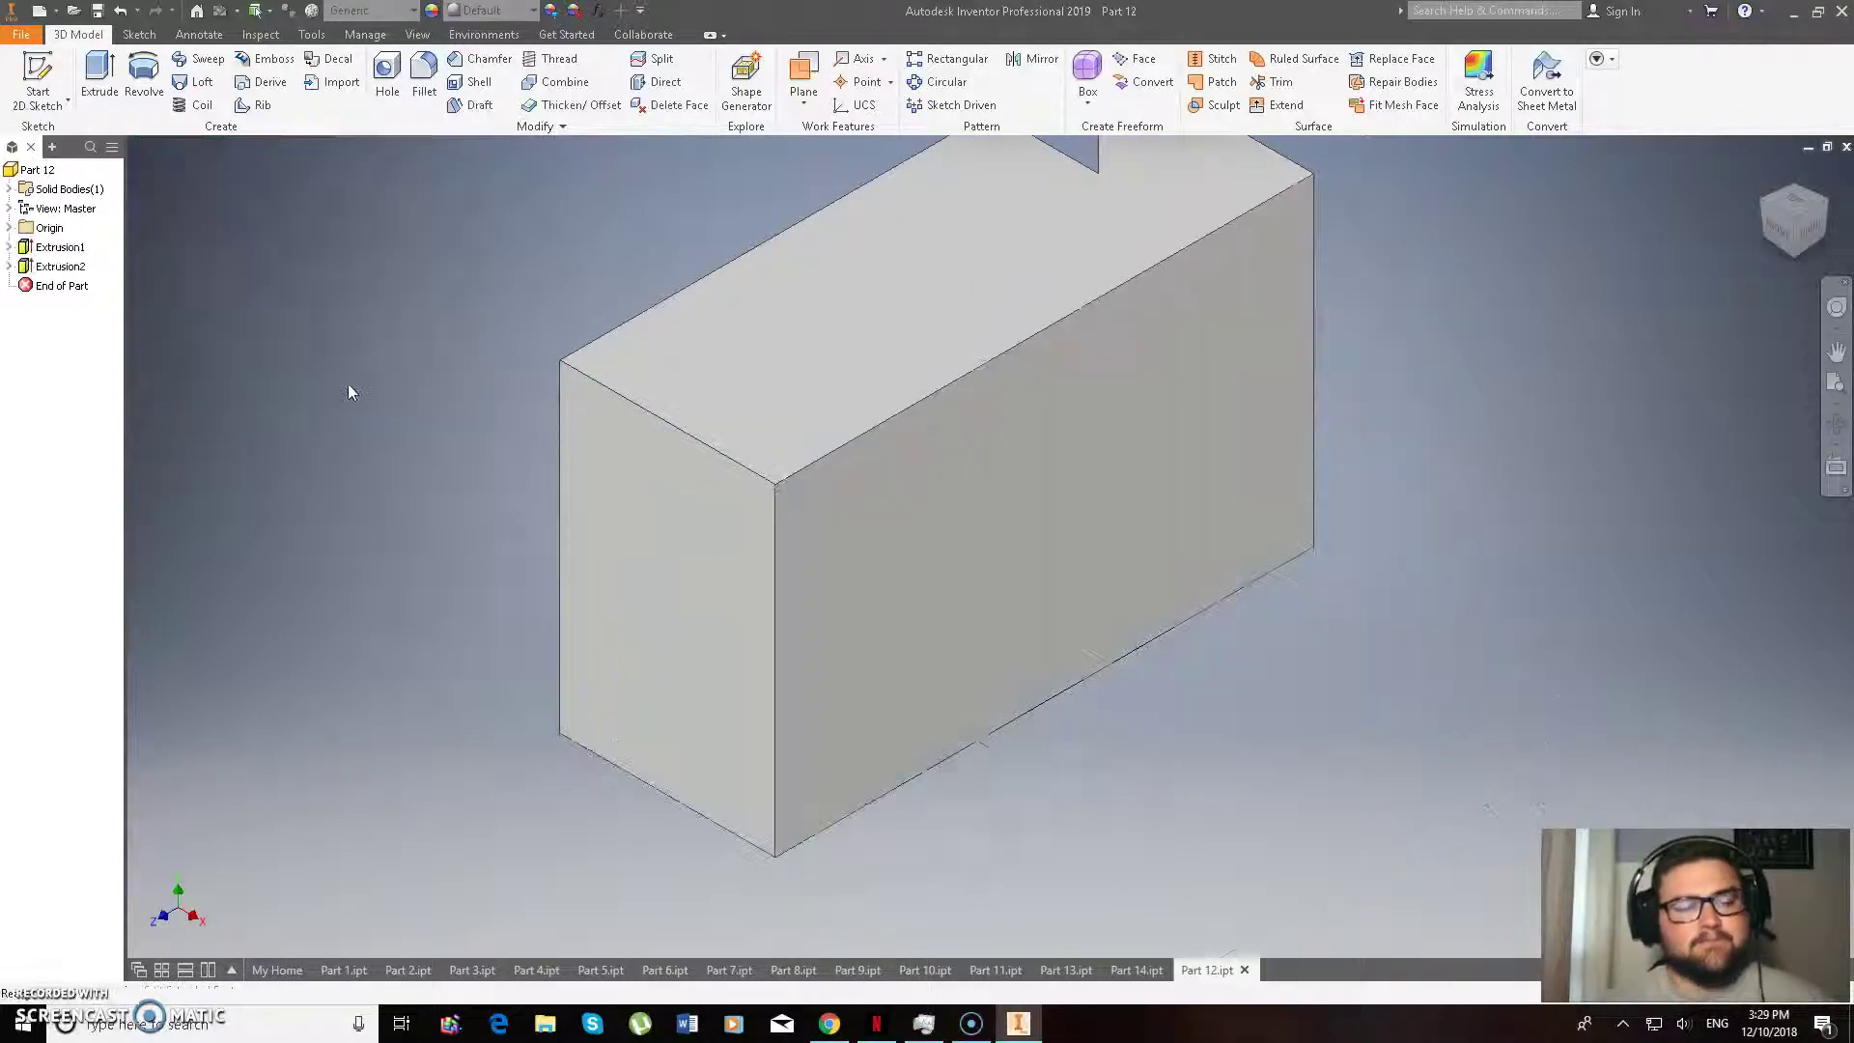
View the model from the dovetail notch side and compare it with shape 15 on the problem sheet in Chrome.
{"action": "left_click", "coordinate": [1796, 205]}
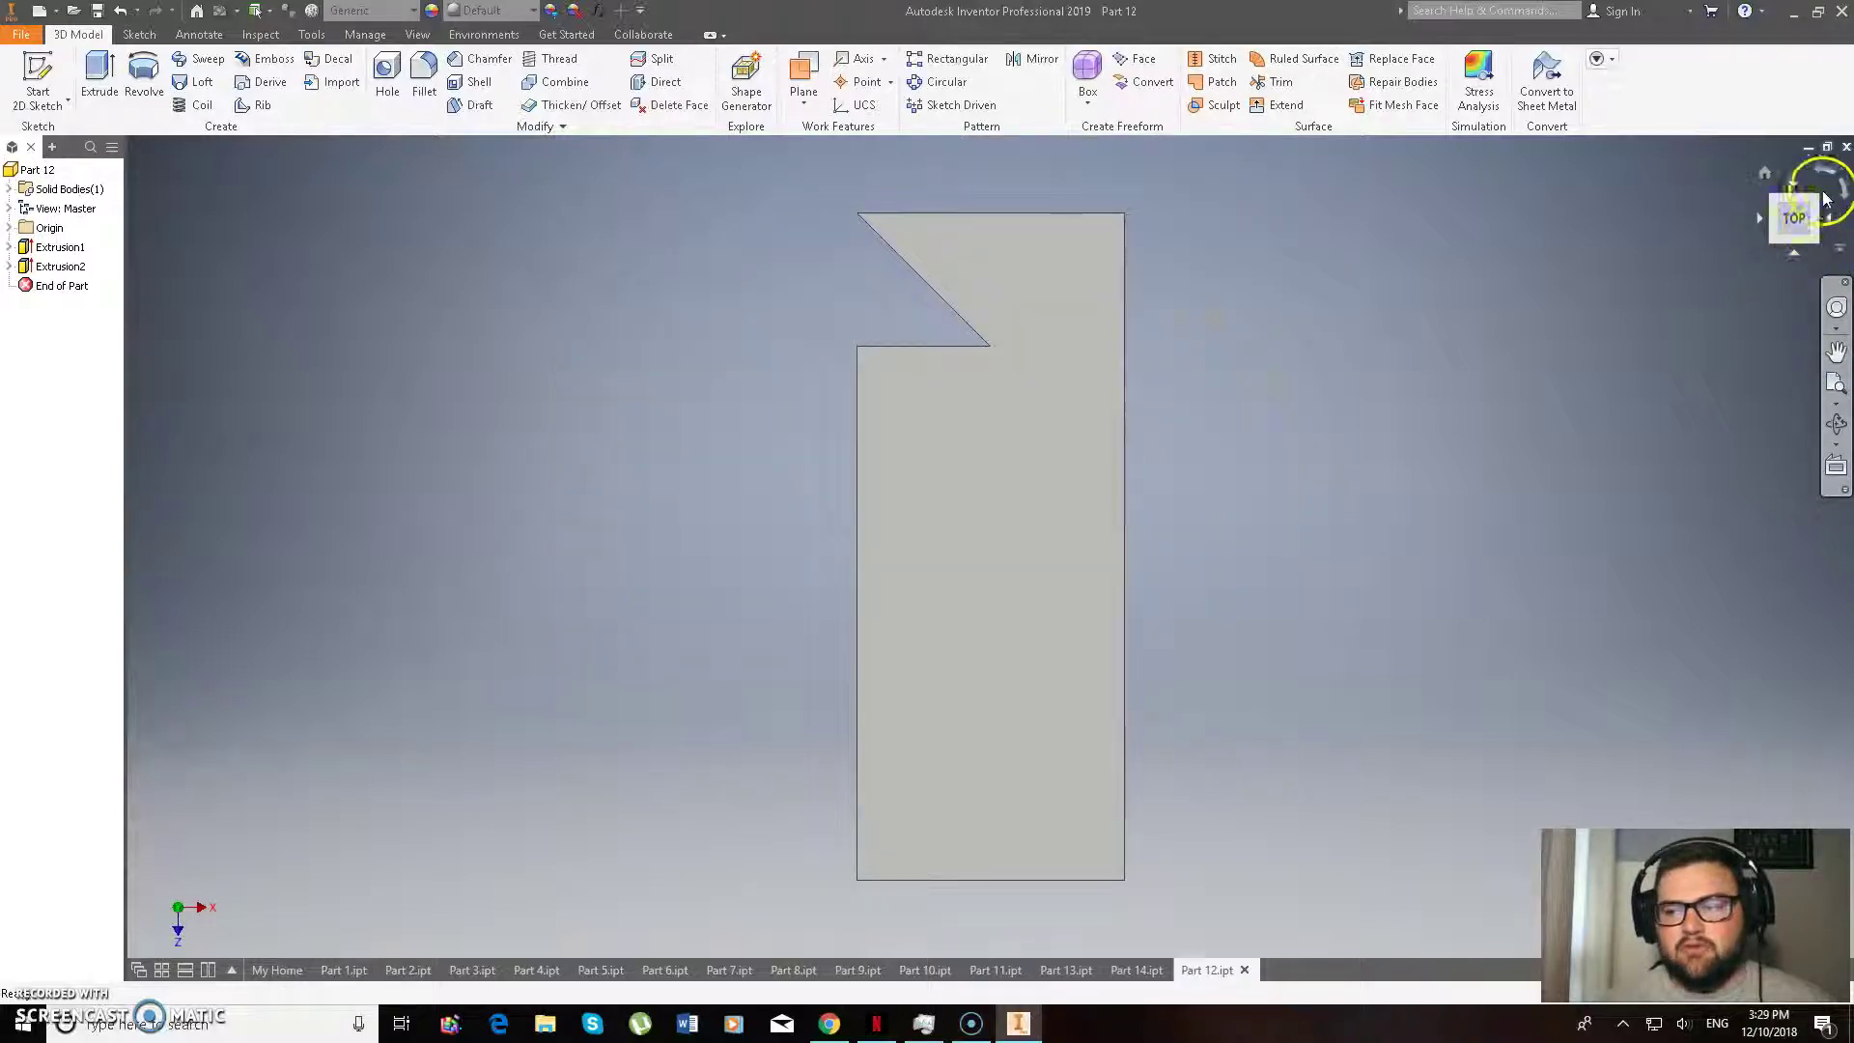
{"action": "left_click", "coordinate": [1838, 224]}
{"action": "left_click", "coordinate": [1803, 238]}
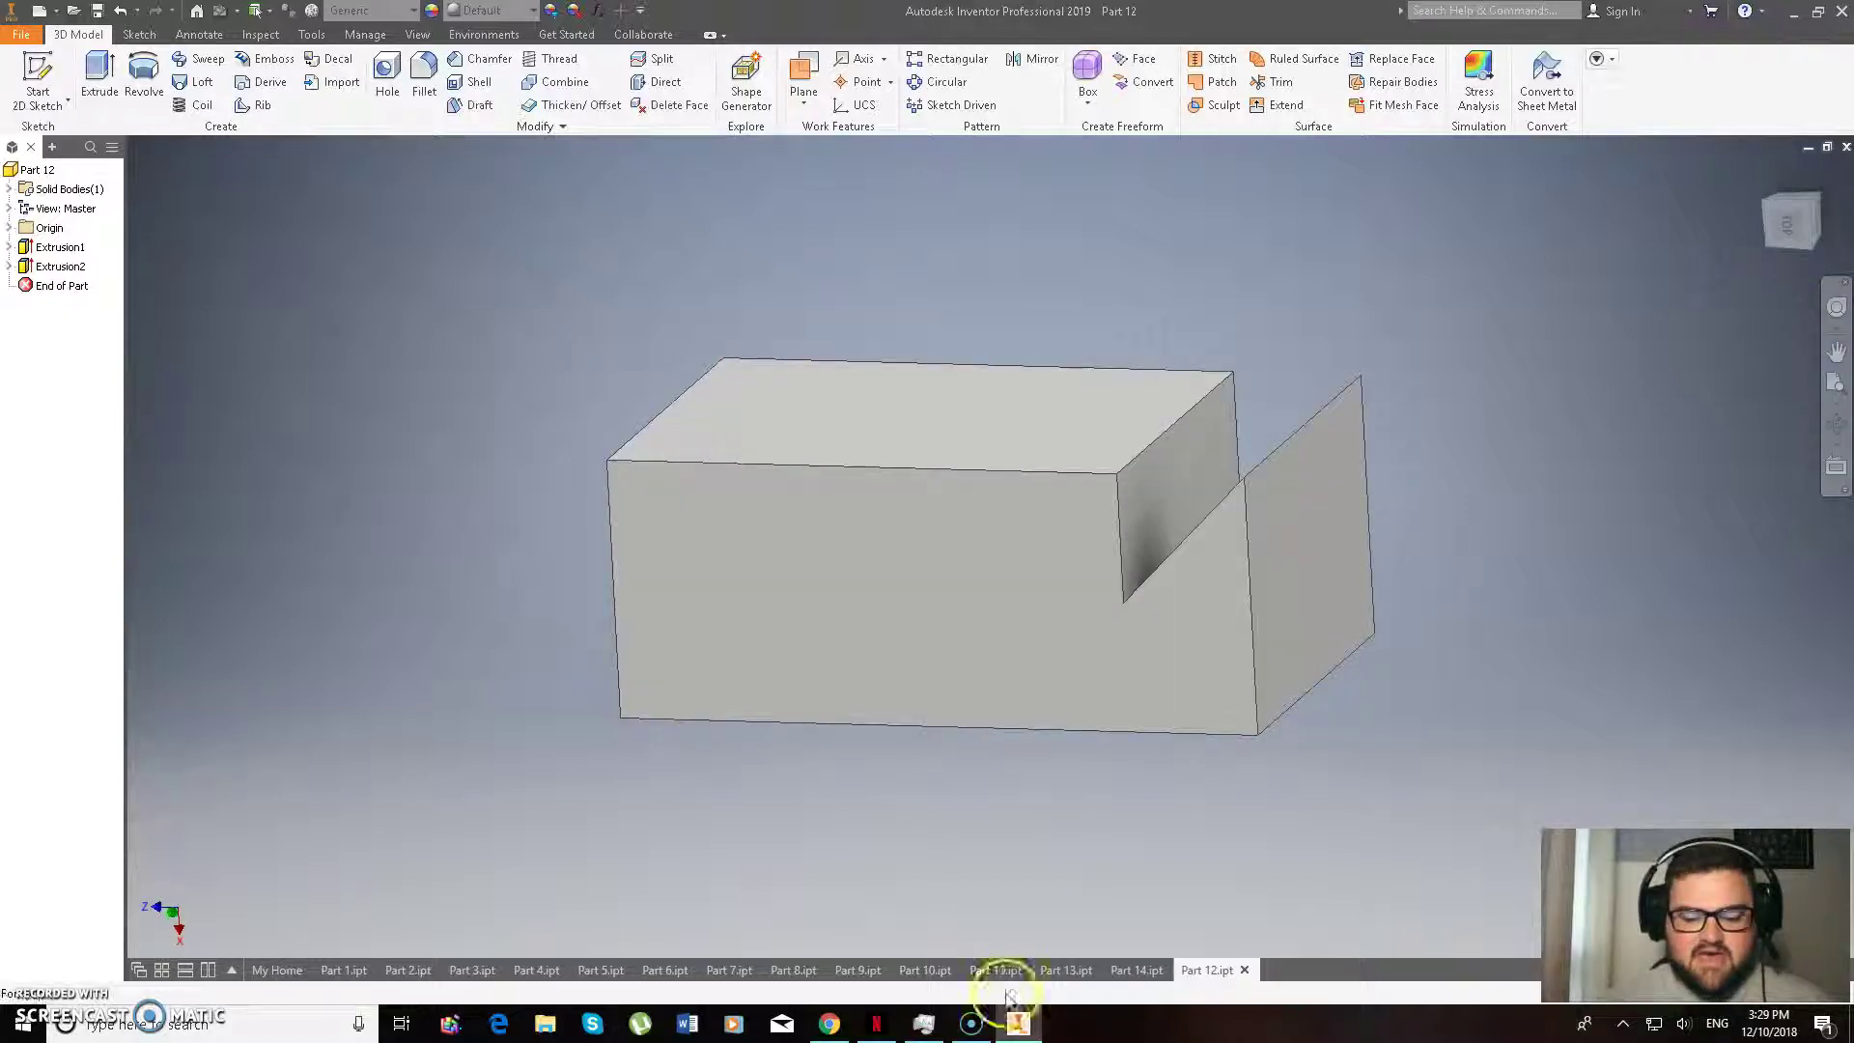
{"action": "left_click", "coordinate": [831, 1025]}
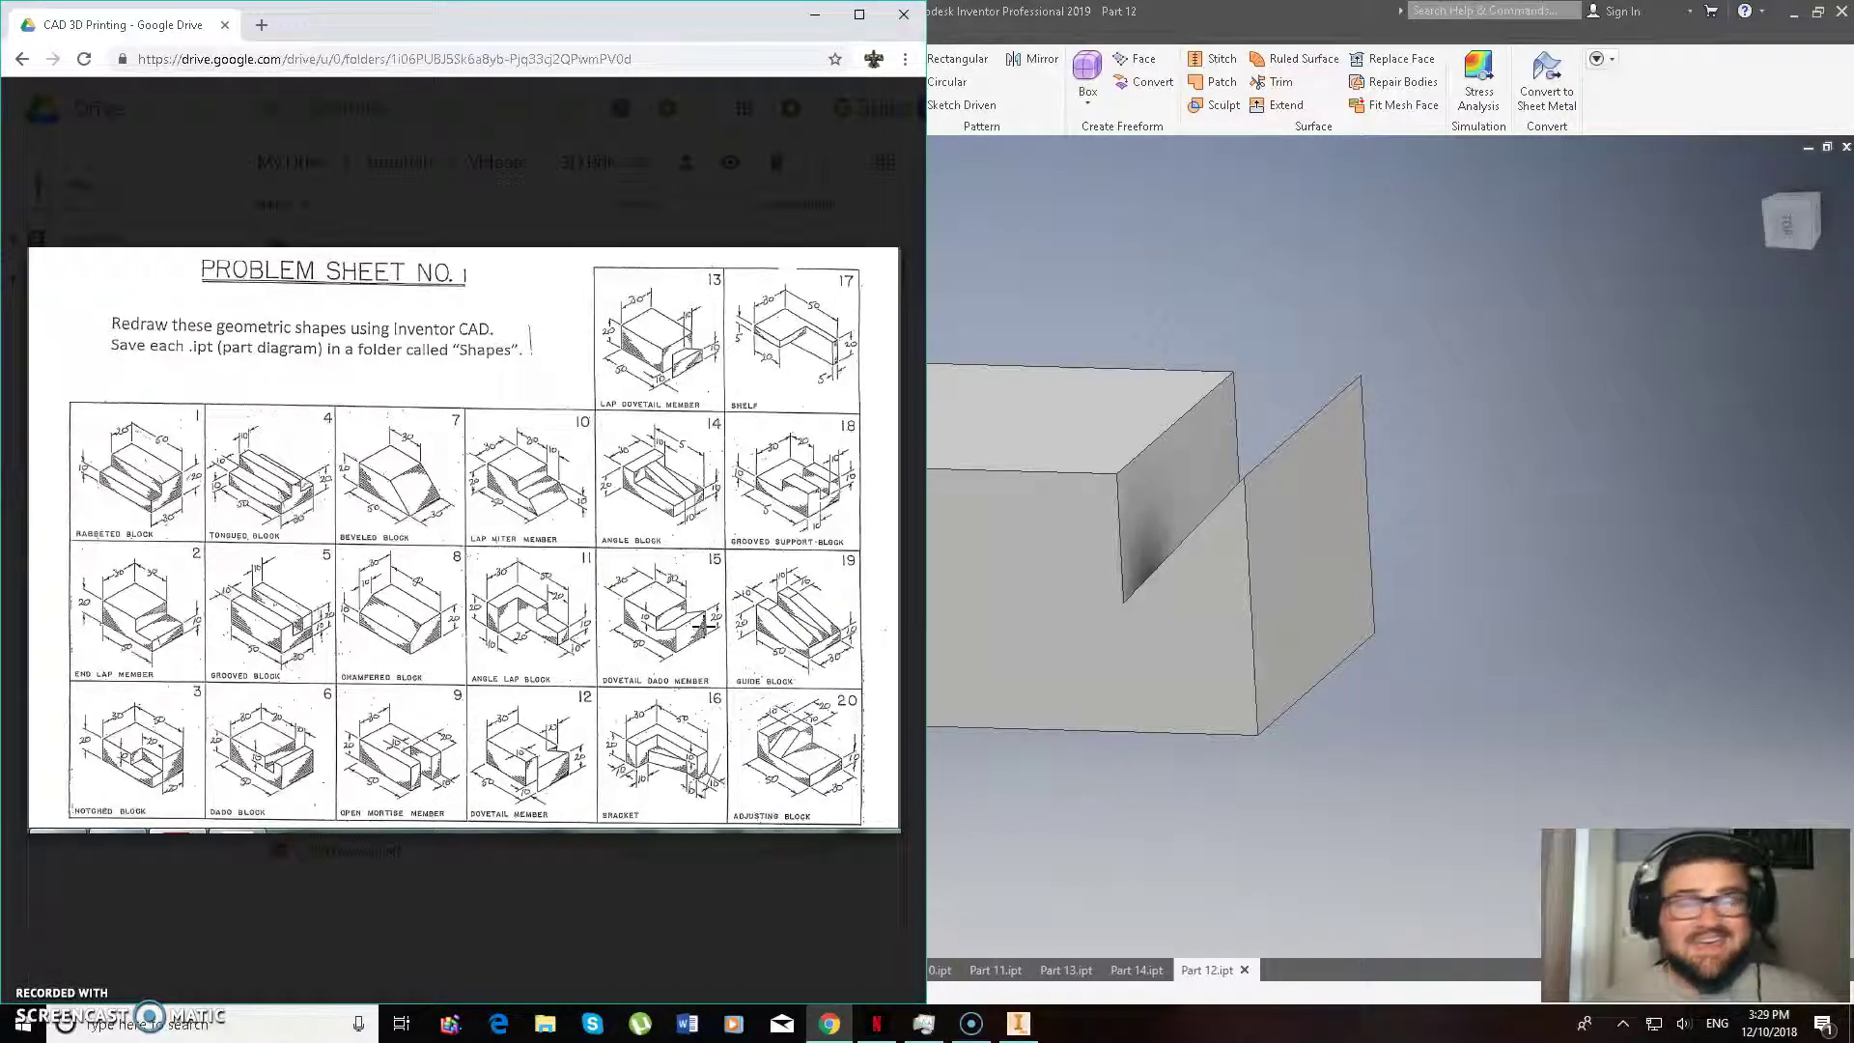
{"action": "left_click", "coordinate": [814, 14]}
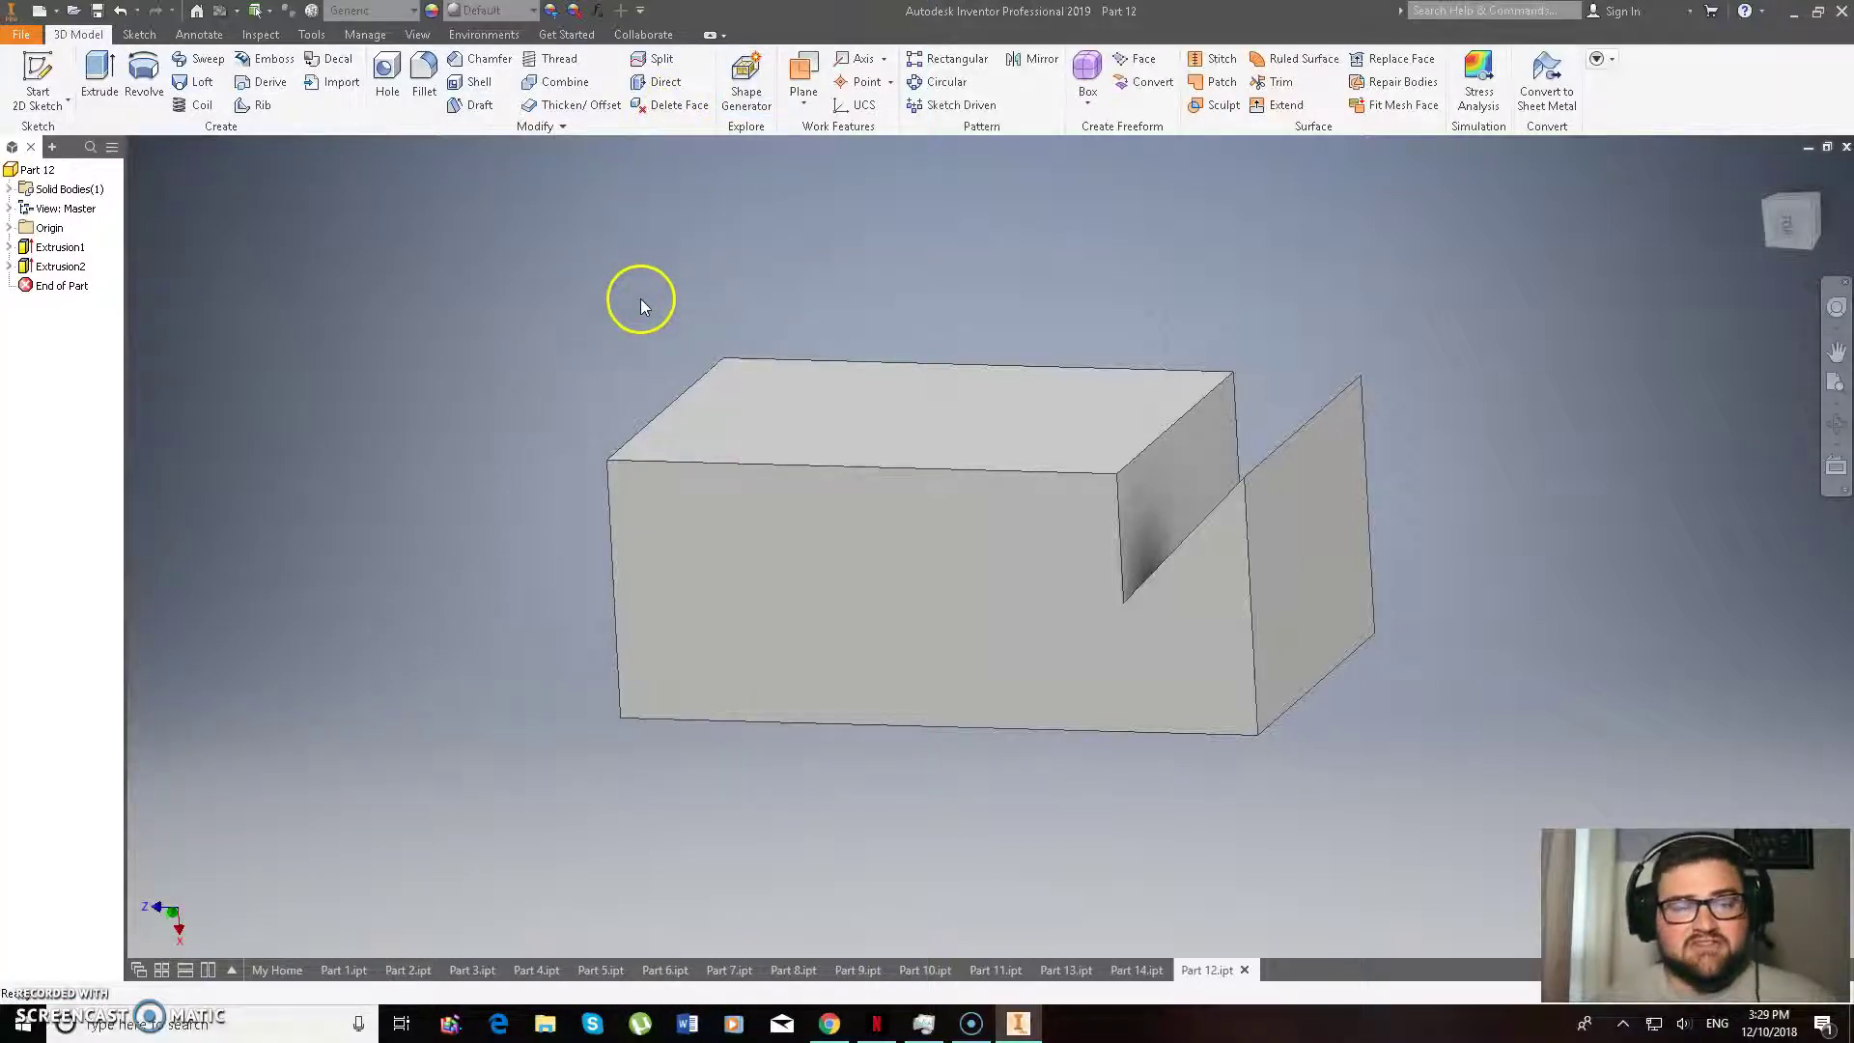
Save the modified model under the new file name Part 15 in the Problem Sheet 1 folder.
{"action": "left_click", "coordinate": [27, 36]}
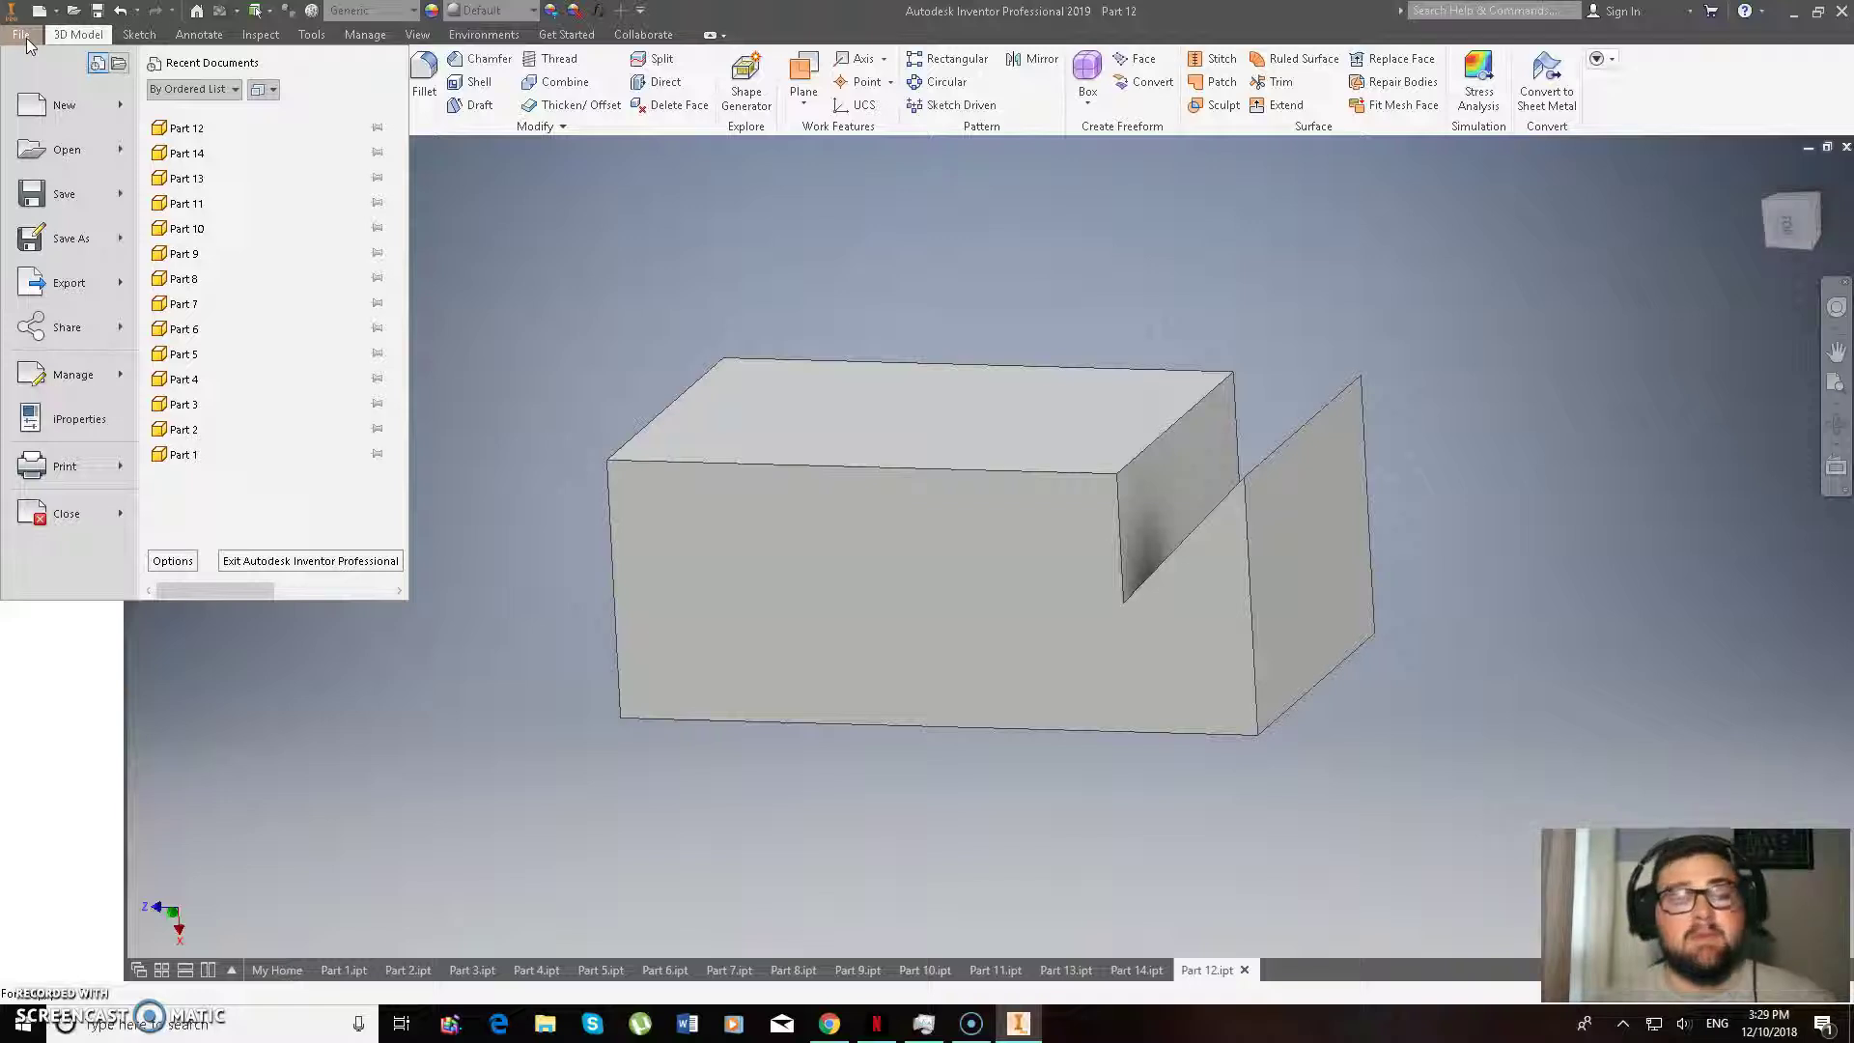
{"action": "left_click", "coordinate": [80, 238]}
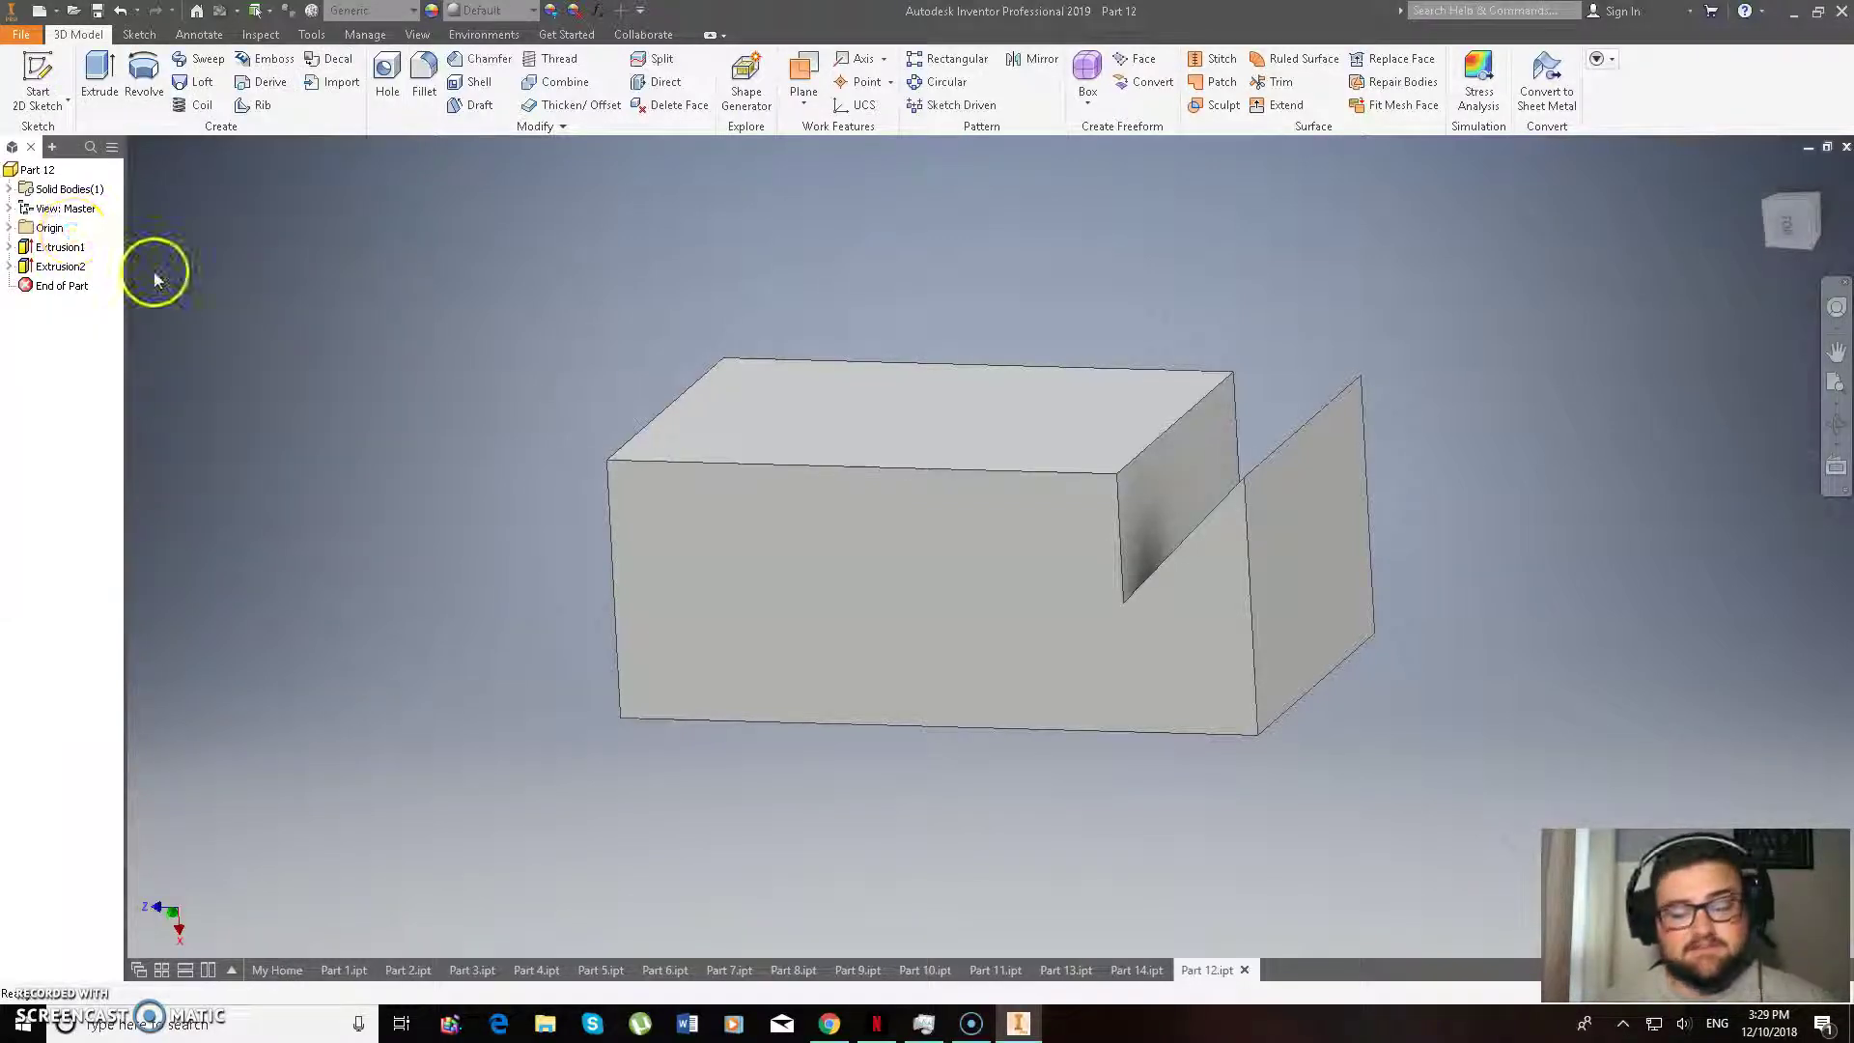
{"action": "scroll", "coordinate": [1034, 496], "scroll_direction": "down", "scroll_amount": 3}
{"action": "left_click", "coordinate": [943, 613]}
{"action": "key", "text": "BackSpace"}
{"action": "type", "text": "5"}
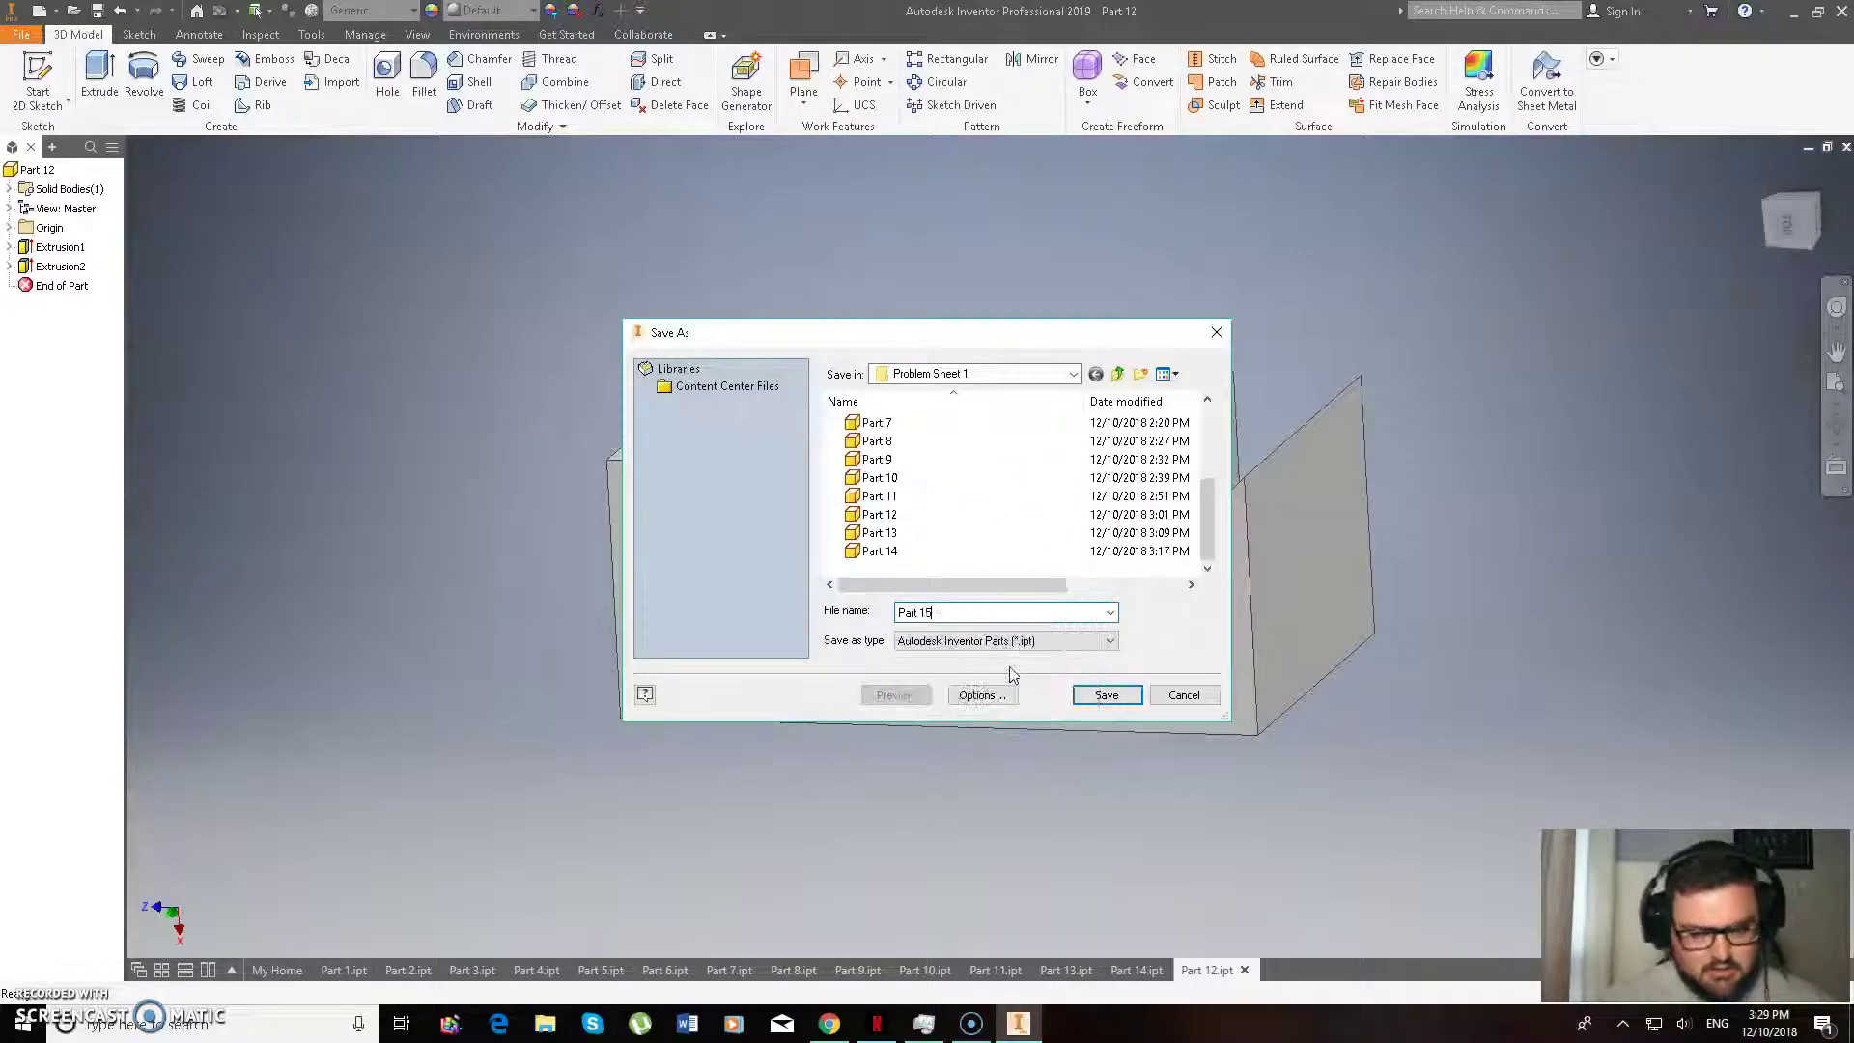
{"action": "left_click", "coordinate": [1131, 712]}
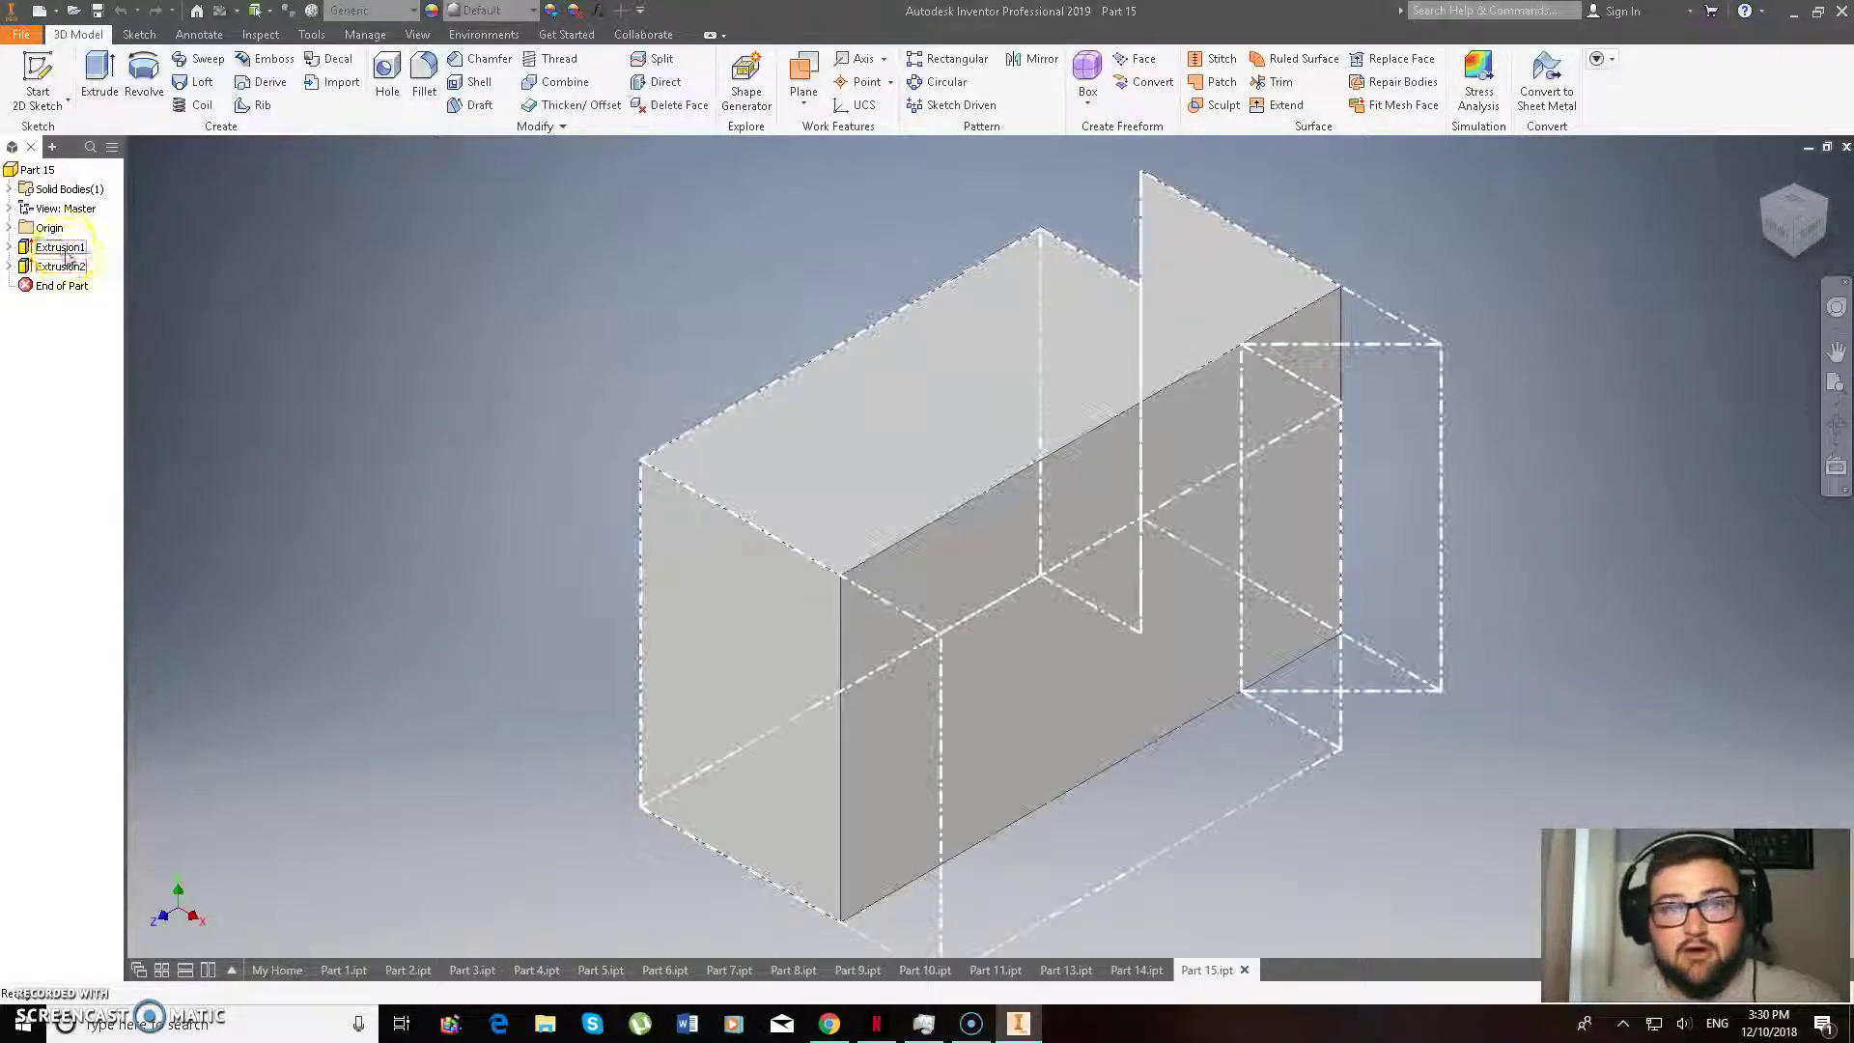
{"action": "left_click", "coordinate": [281, 339]}
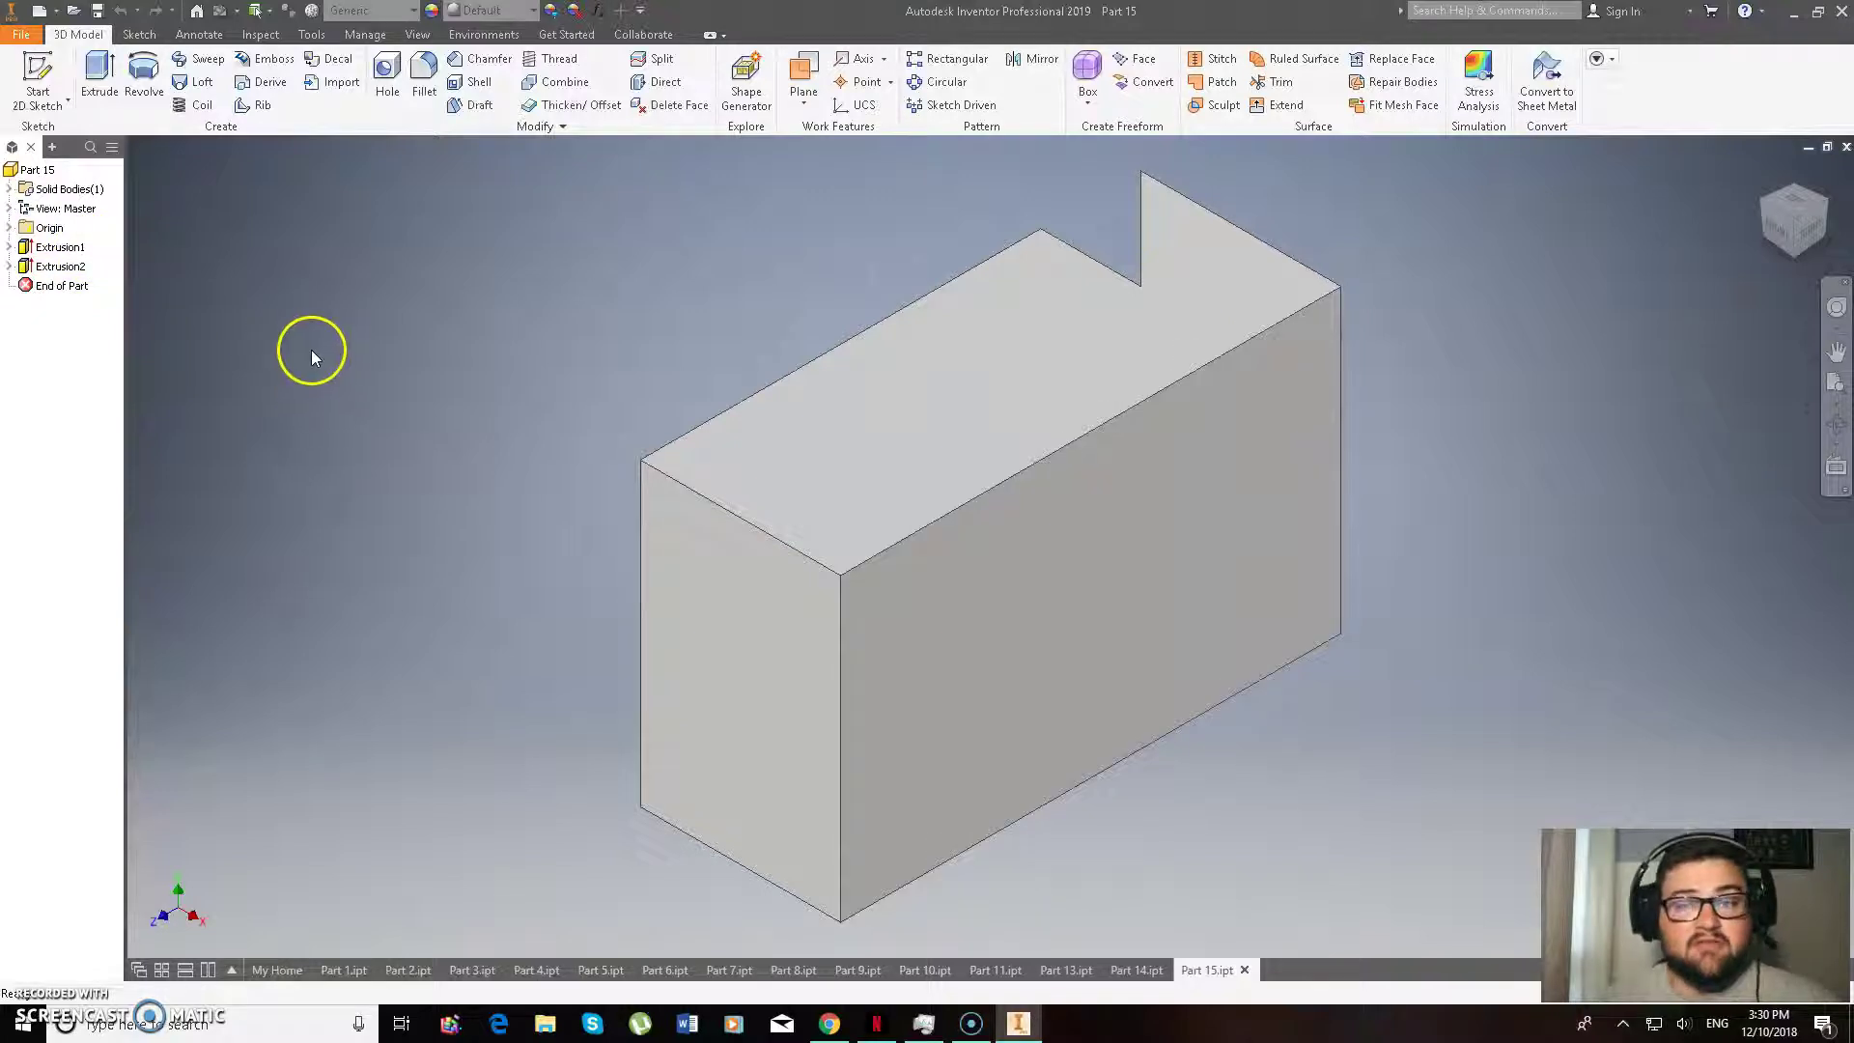